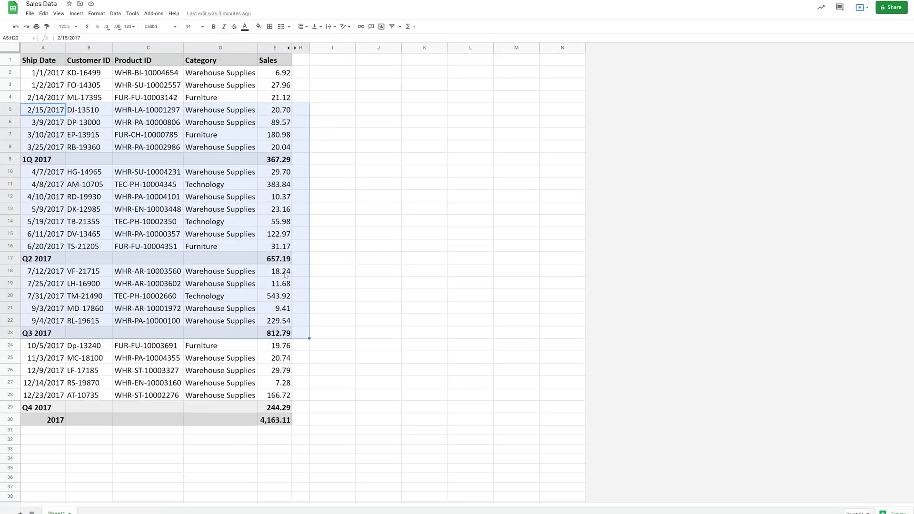
Inspect the Q3 sales values and the quarterly subtotal cells E9, E17, E23 and E29
left_click_drag(286, 276, 291, 322)
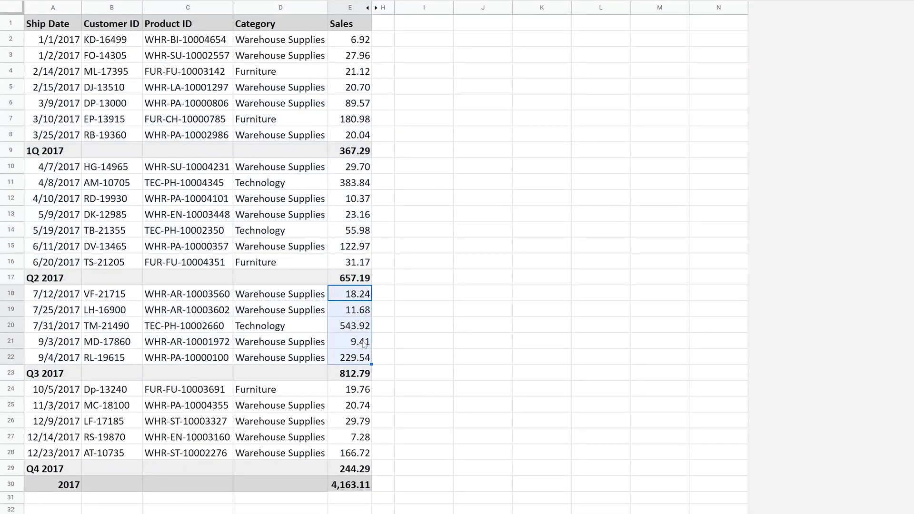
left_click(364, 345)
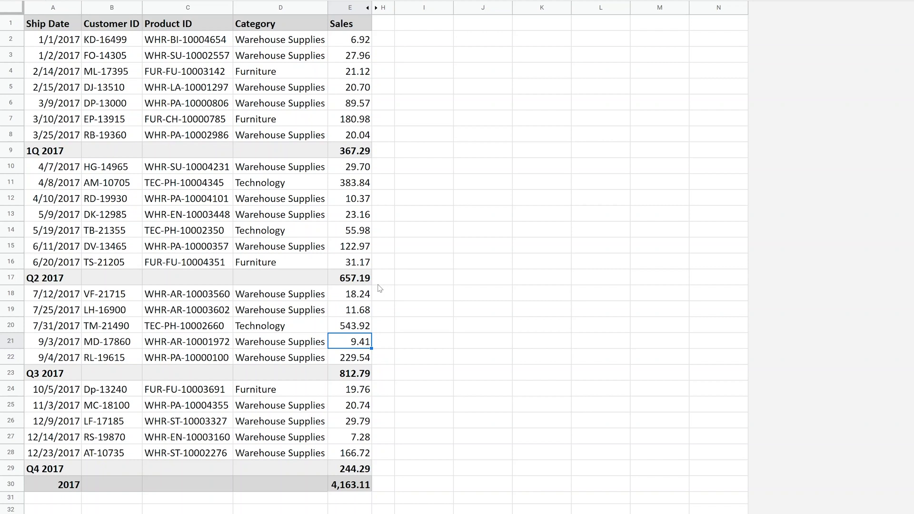
left_click(364, 403)
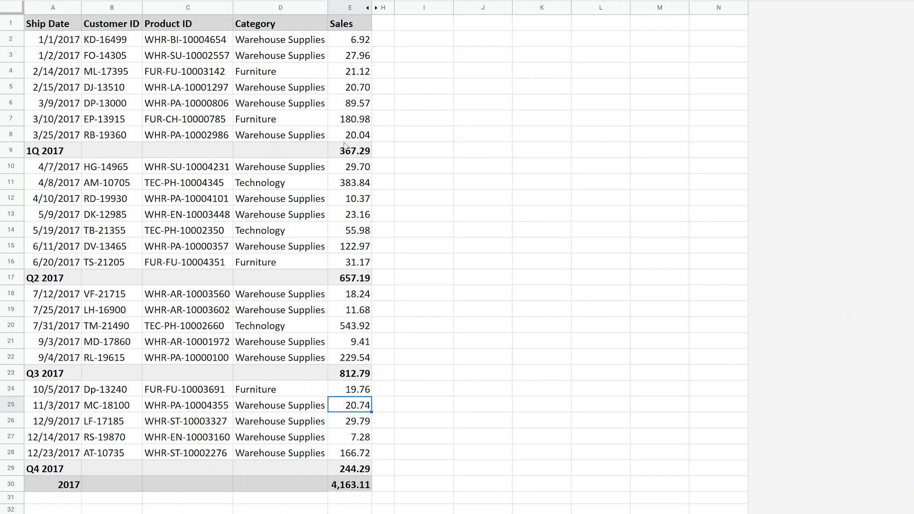
left_click(347, 150)
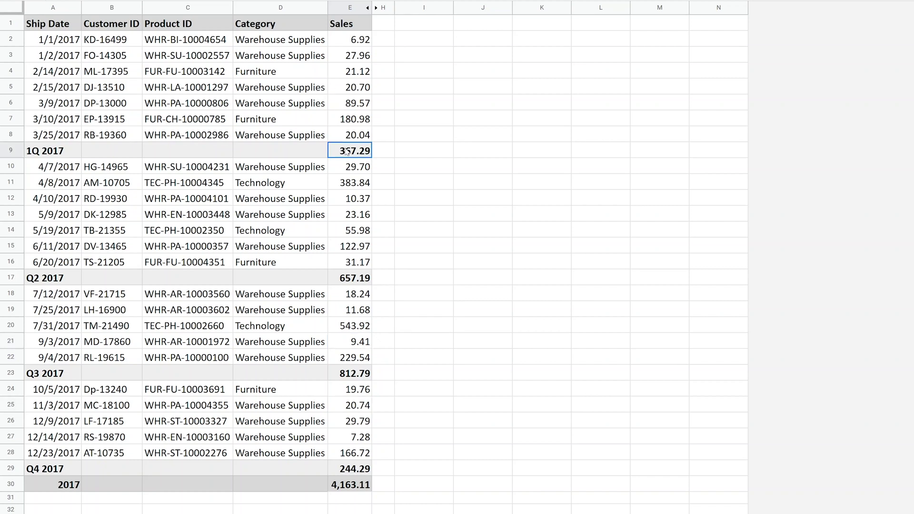
left_click(347, 277)
left_click(351, 373)
left_click(347, 469)
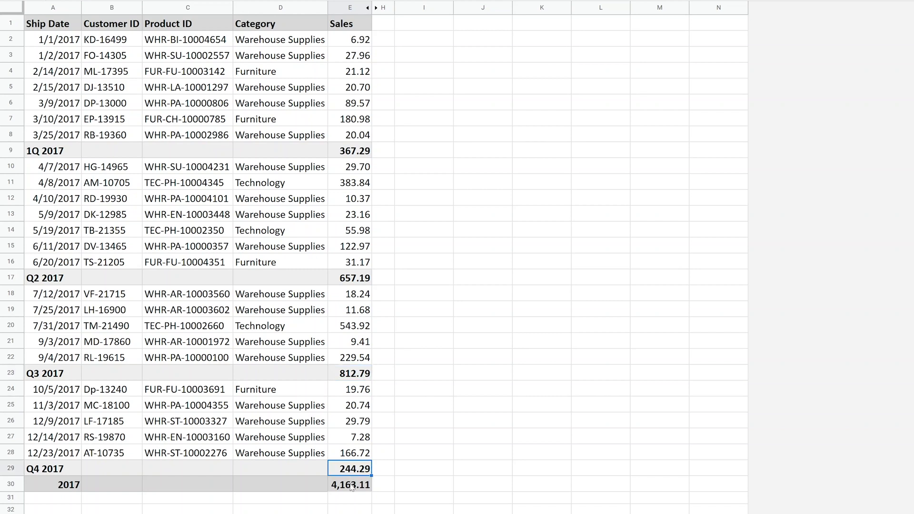
left_click(356, 283)
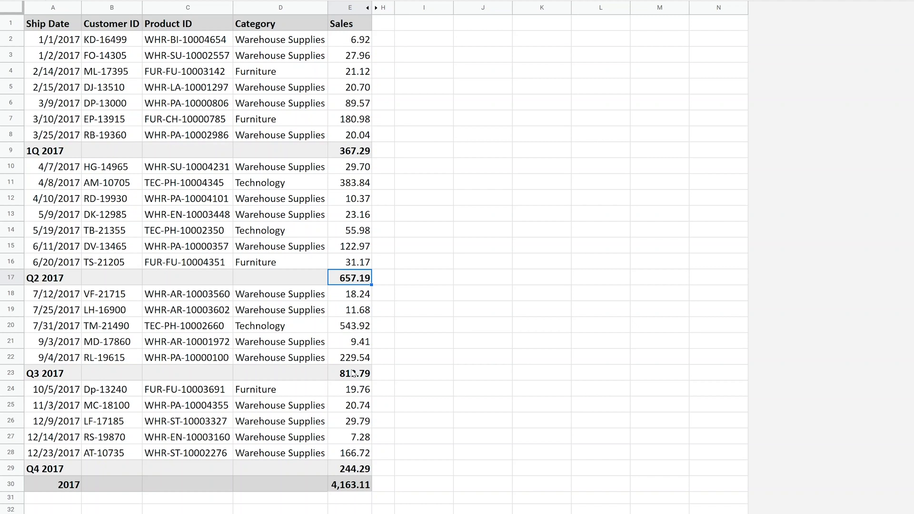
Review the SUM formulas behind the 1Q and Q2 subtotals in E9 and E17
double_click(352, 153)
key("Escape")
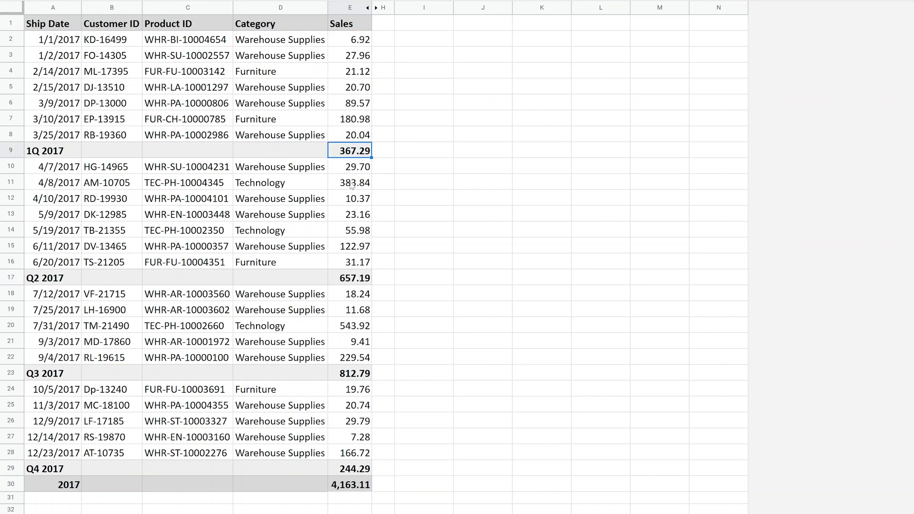
left_click(351, 278)
left_click(358, 371)
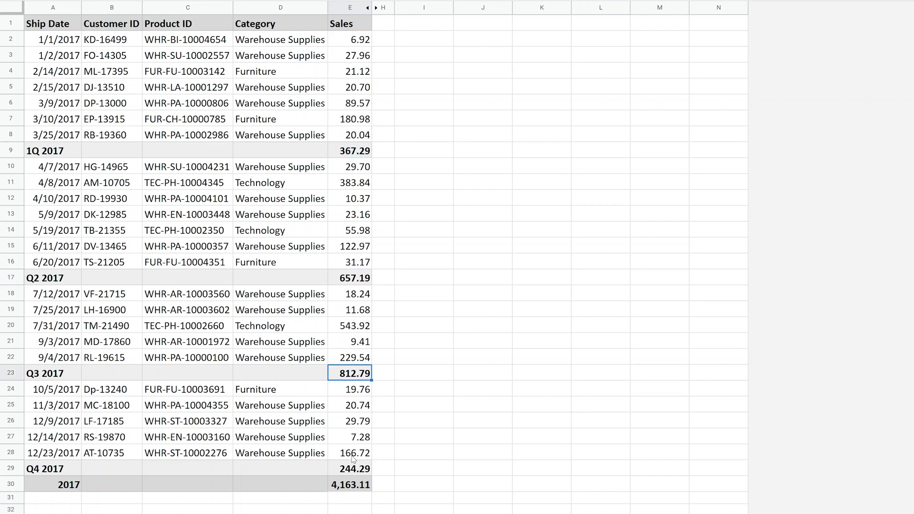
left_click(356, 471)
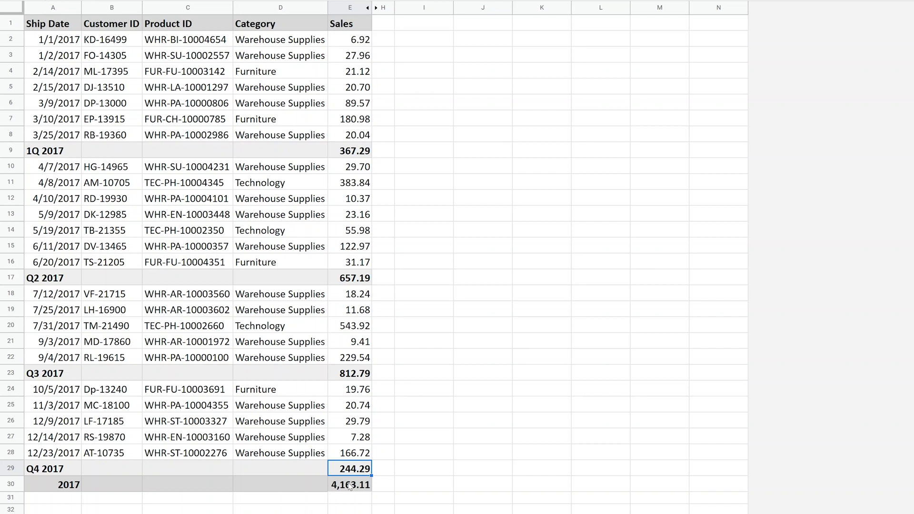
left_click(357, 150)
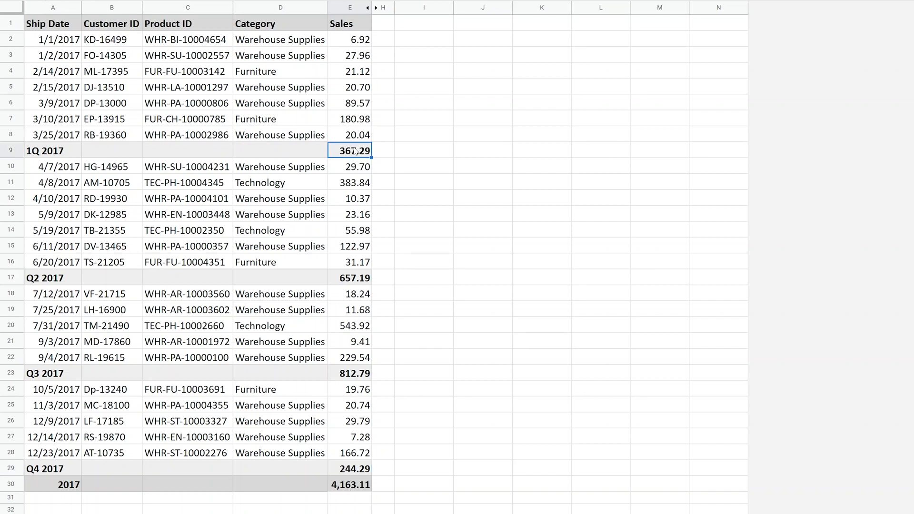
double_click(356, 150)
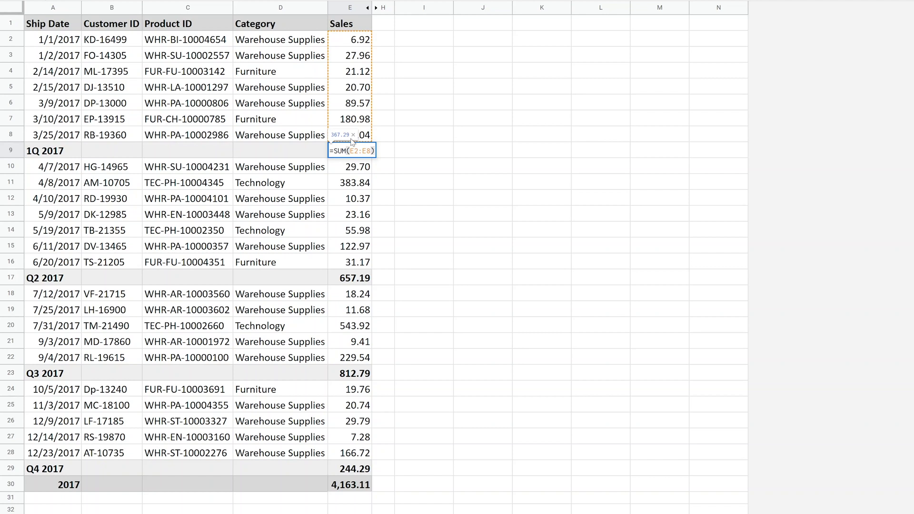
key("Escape")
left_click(356, 278)
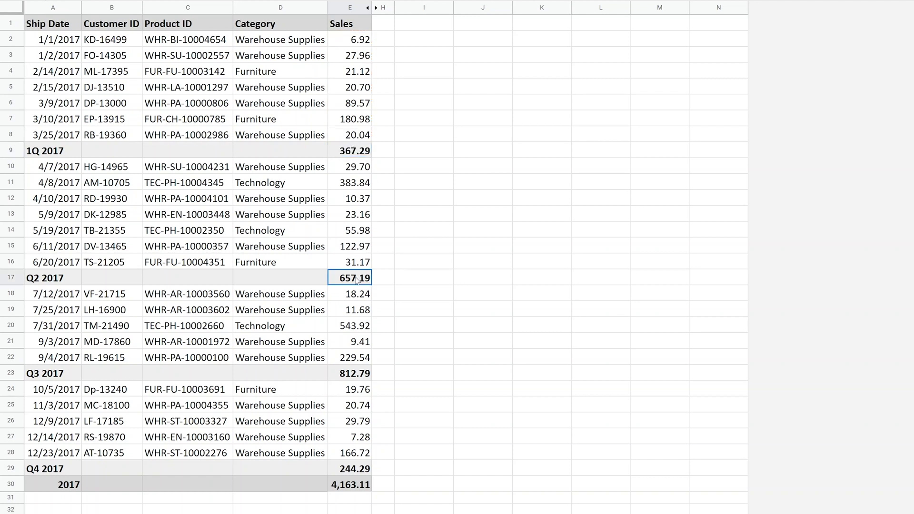
double_click(356, 277)
key("Escape")
Review the E23 and E30 formulas, then select the Q4, Q3 and Q2 sales ranges
left_click(356, 376)
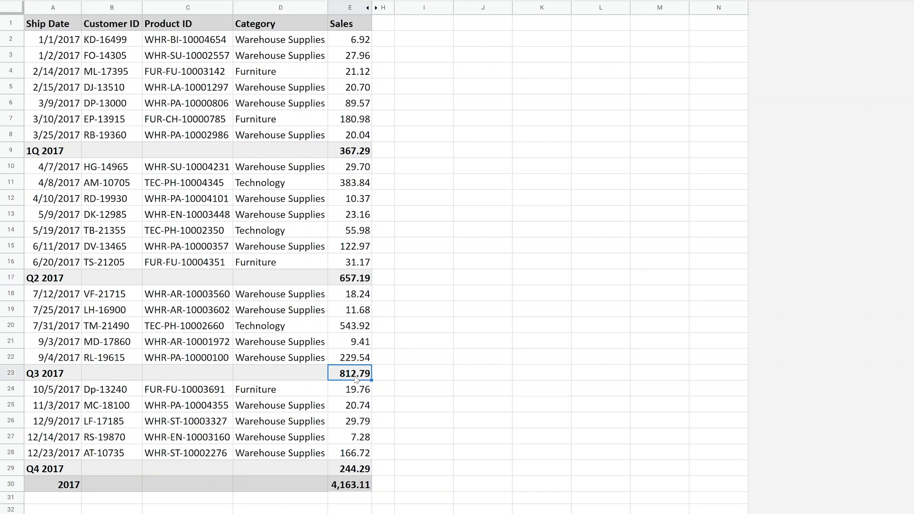
key("Return")
key("Escape")
left_click(354, 486)
key("Return")
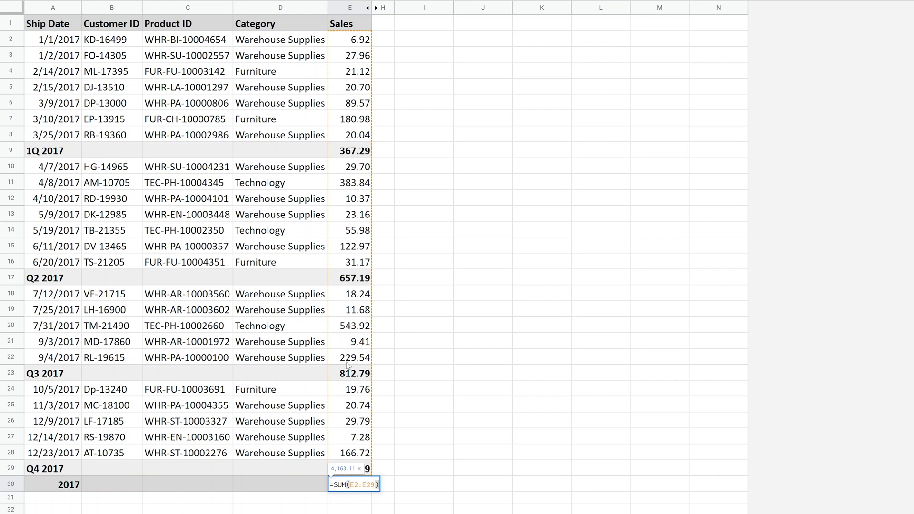
left_click(351, 455)
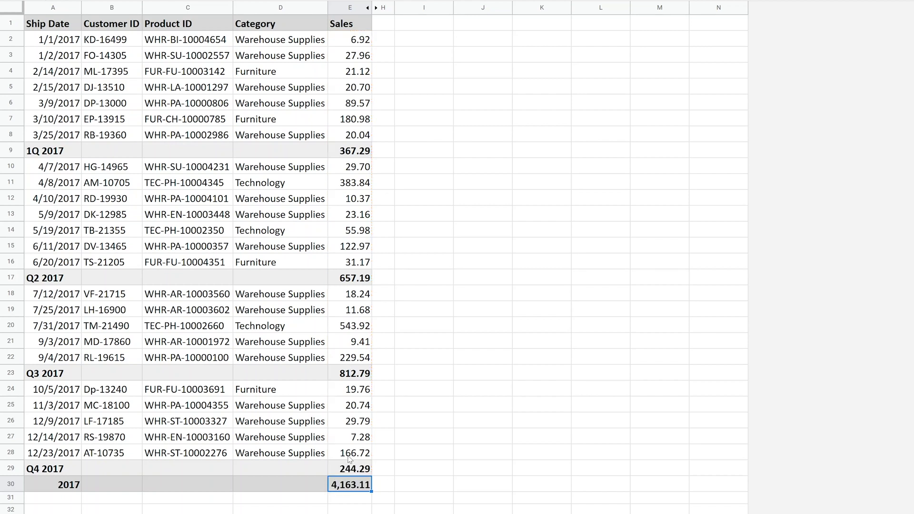
left_click_drag(350, 459, 358, 393)
left_click_drag(360, 361, 358, 301, "ctrl")
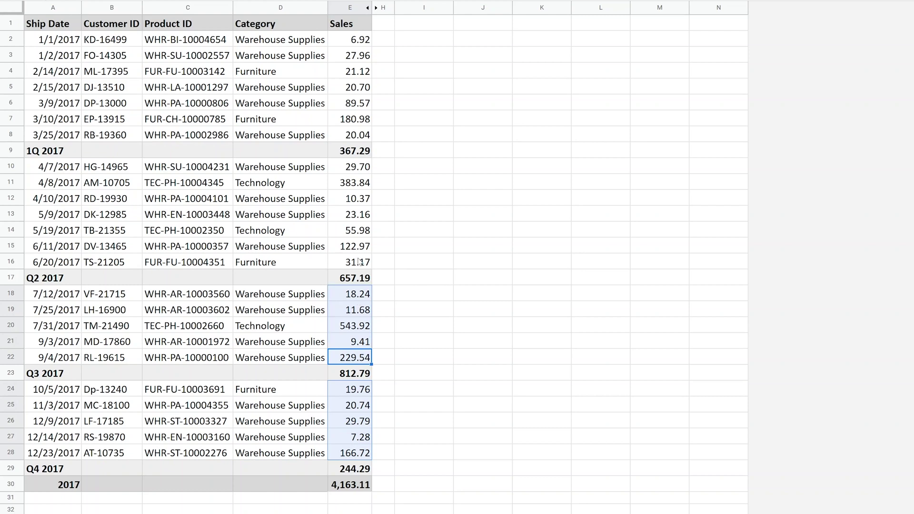
left_click_drag(361, 262, 362, 169, "ctrl")
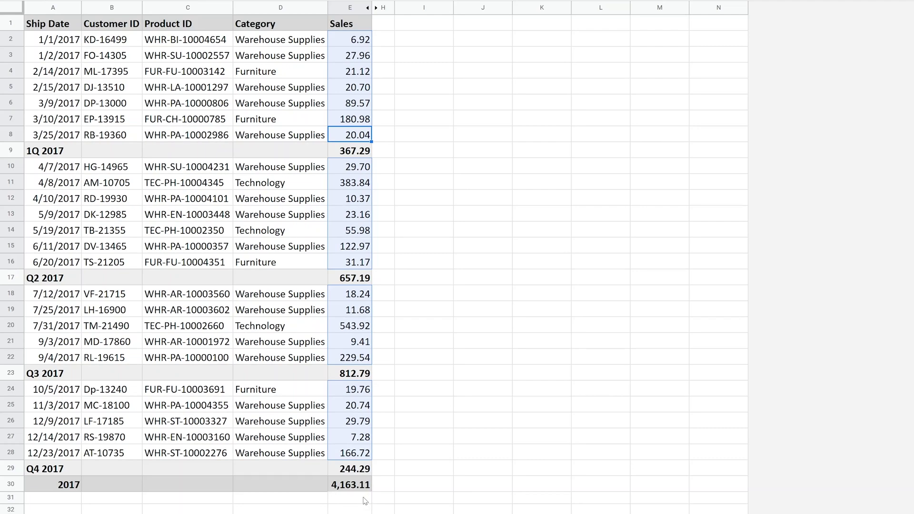
Rewrite E30 as =SUM(E2:E8,E10:E16,E18:E22,E24:E28), giving 2,081.56, and recheck its ranges
left_click(354, 488)
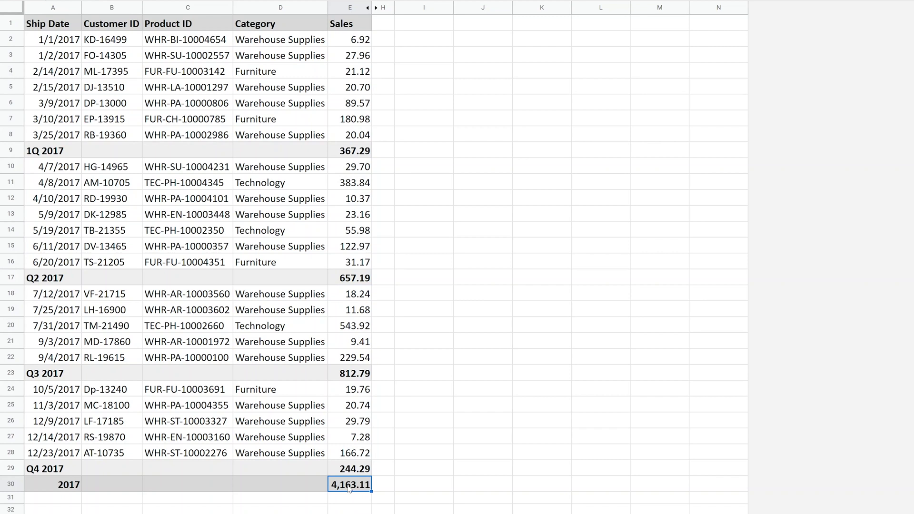
double_click(350, 488)
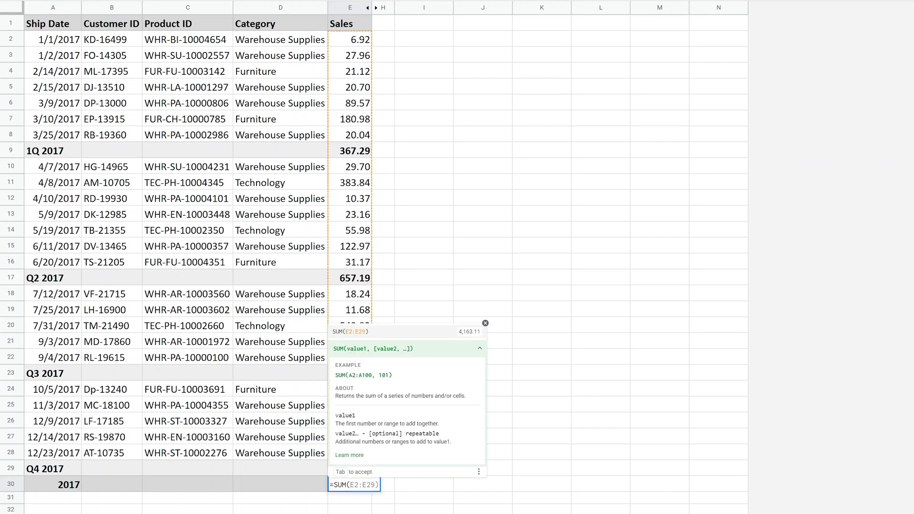
left_click_drag(355, 43, 357, 133)
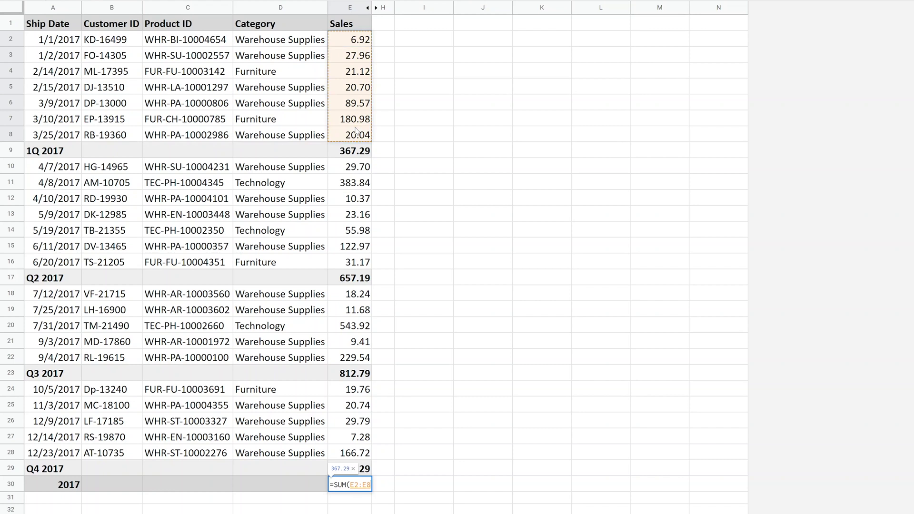
type(",")
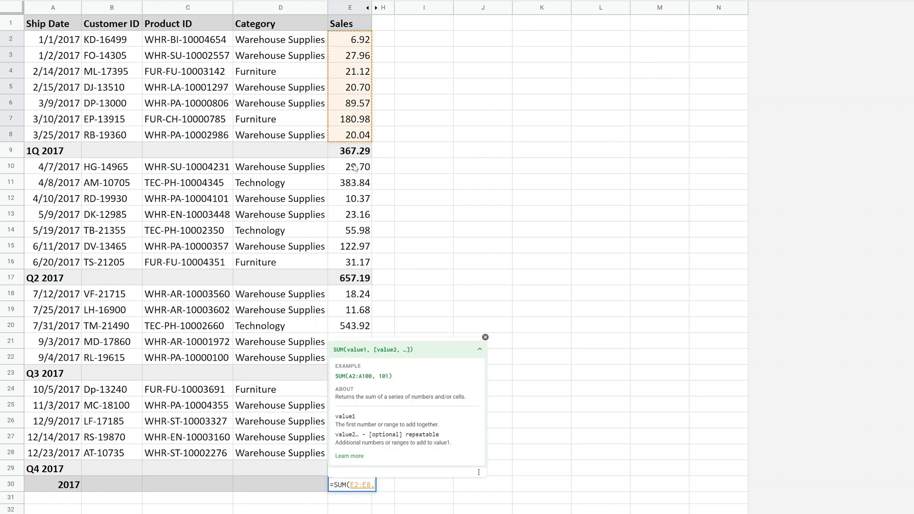
left_click_drag(356, 167, 356, 263)
type(",")
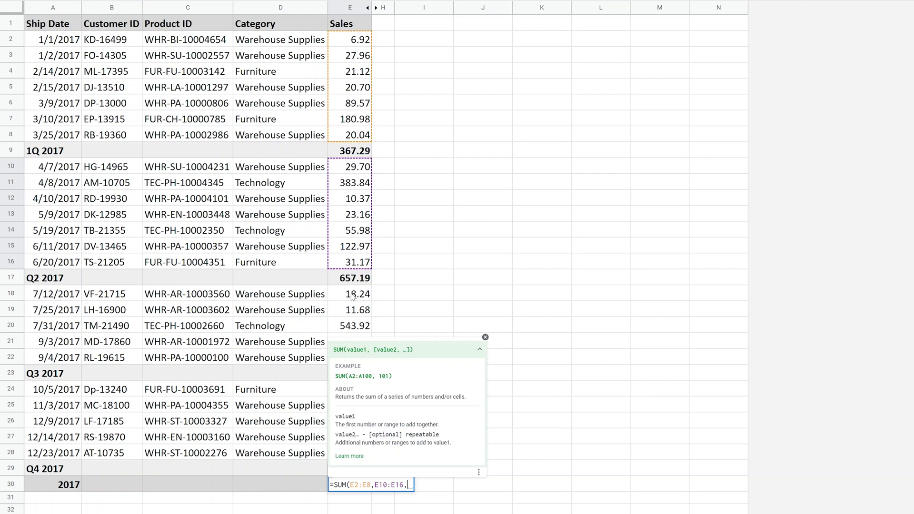
left_click_drag(356, 294, 355, 356)
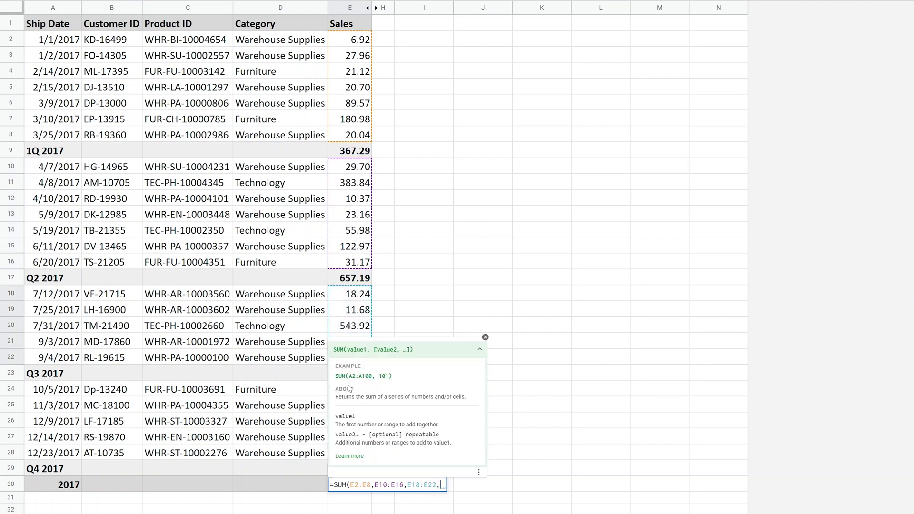
type(",")
left_click(320, 389)
left_click_drag(339, 389, 347, 454)
key("Return")
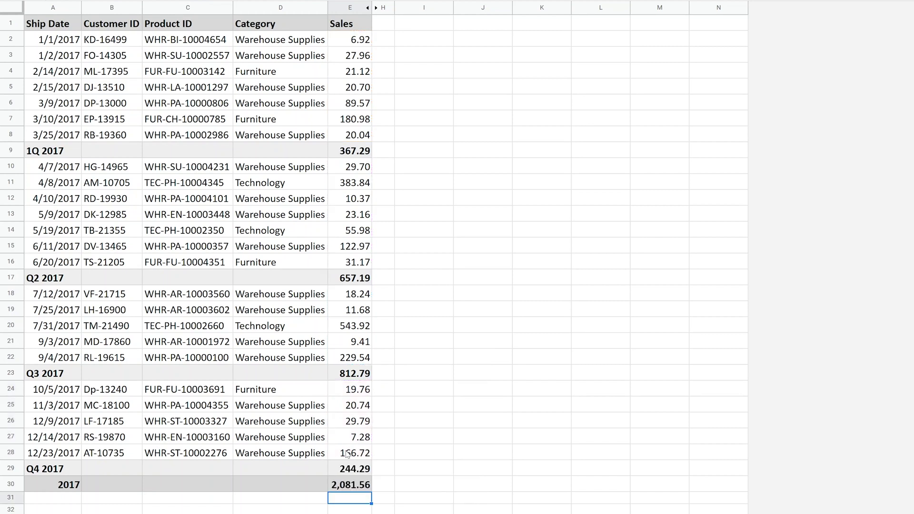
left_click(344, 485)
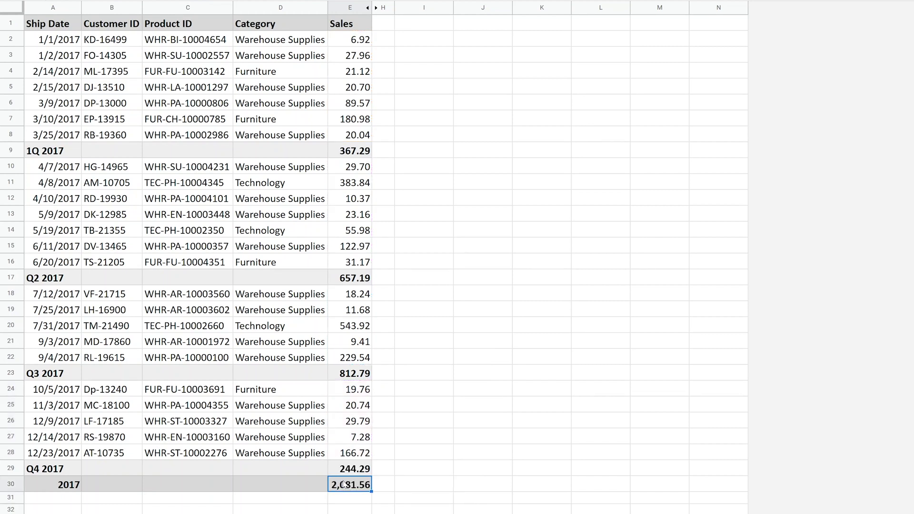
key("F2")
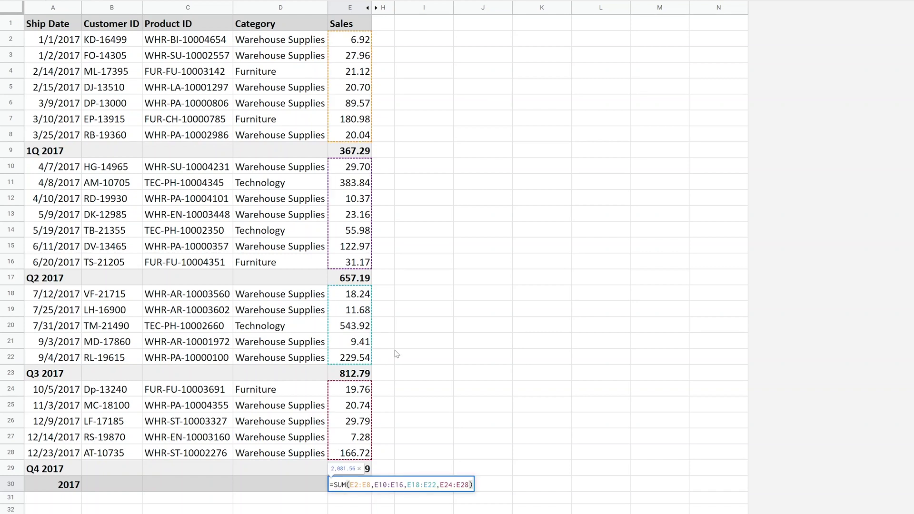
key("Escape")
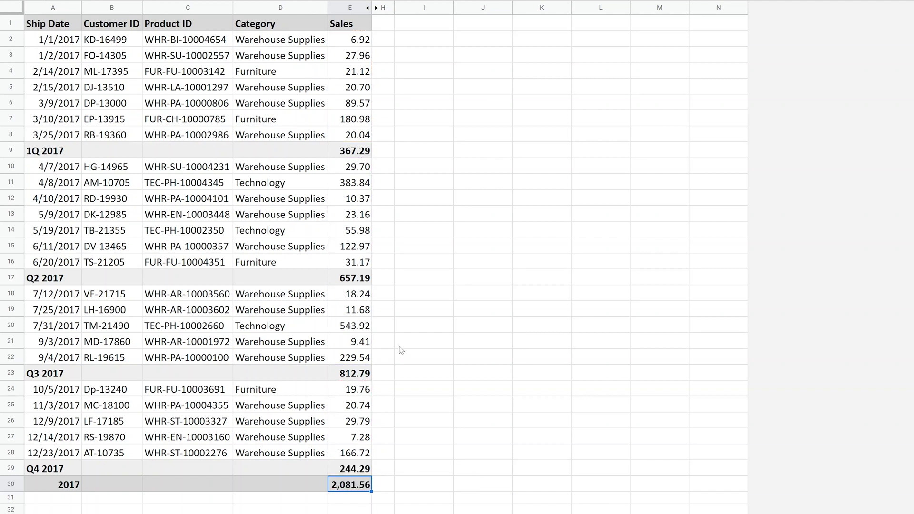
Unhide columns F–G, hide column G again, and view F9's =SUBTOTAL(9,F2:F8) formula
left_click(371, 8)
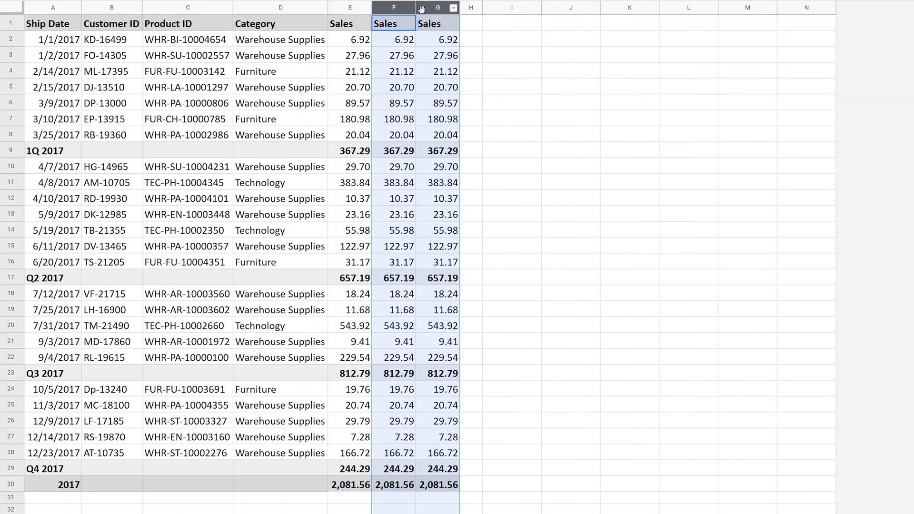
left_click(437, 38)
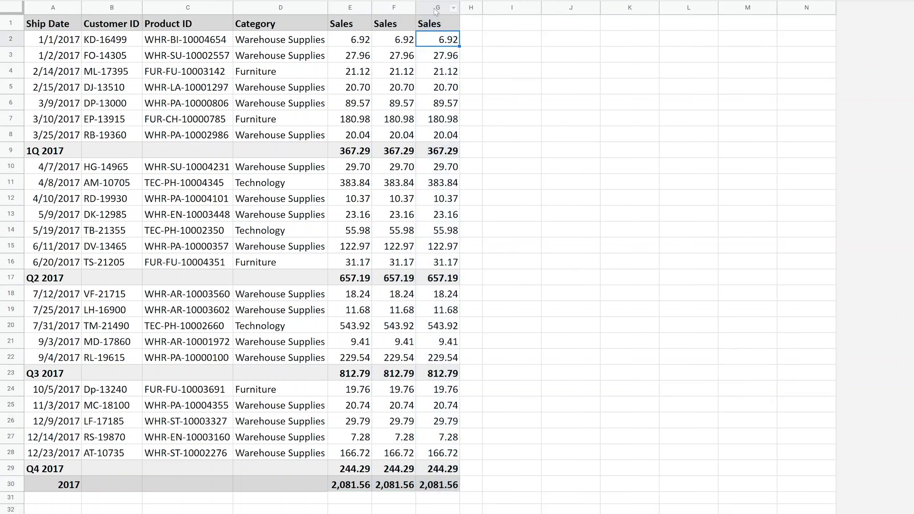
right_click(436, 11)
left_click(459, 148)
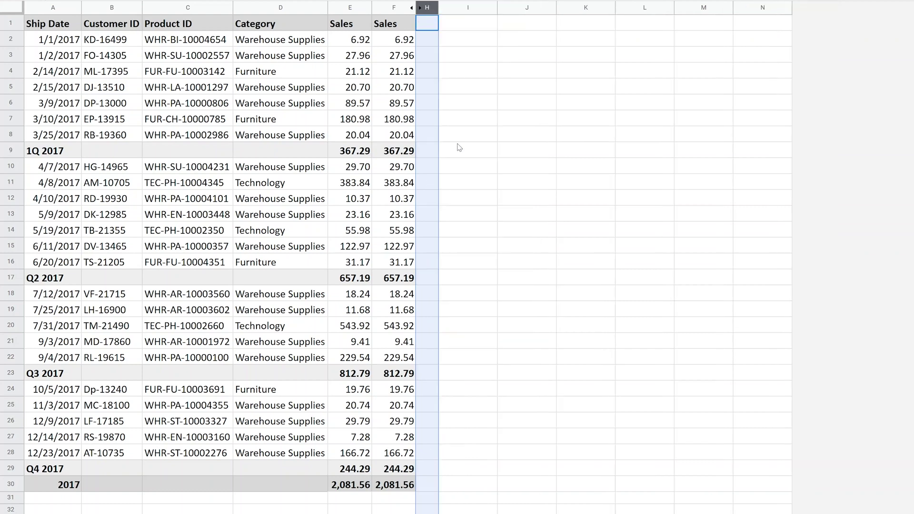
left_click(399, 152)
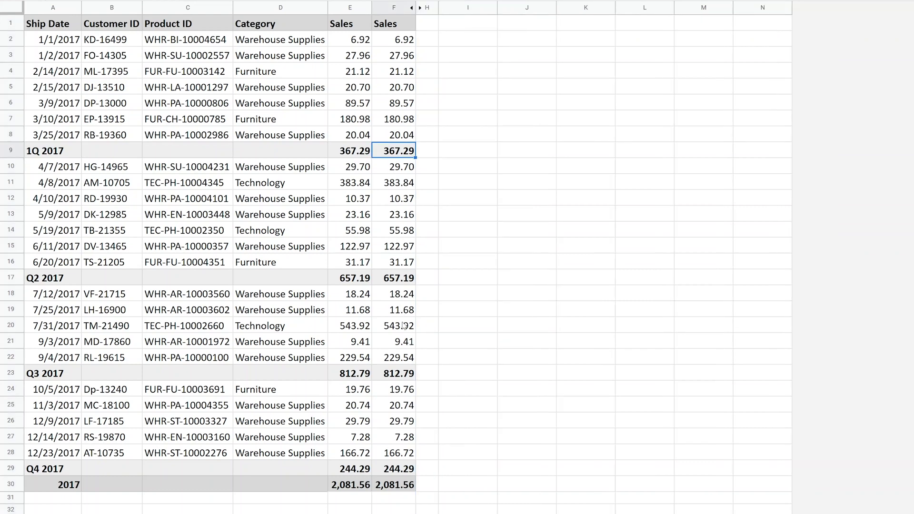
key("F2")
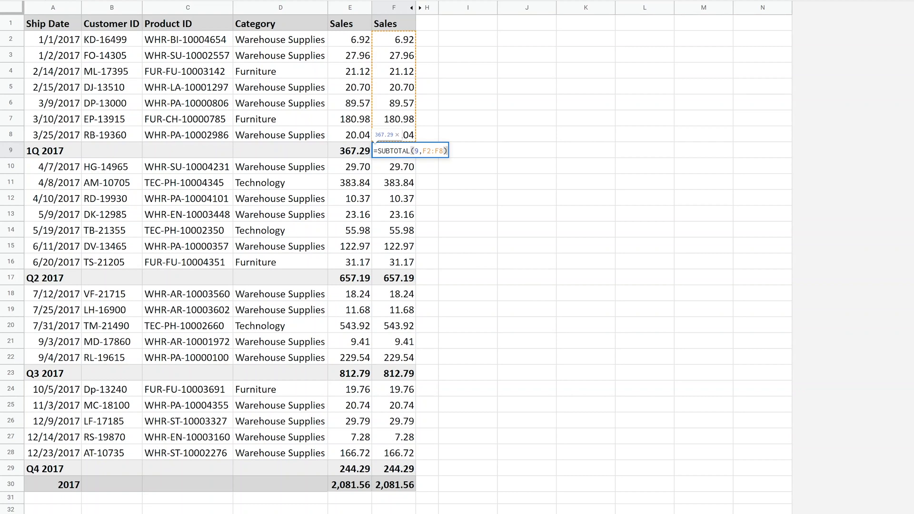
Read the SUBTOTAL help article's function_code list, such as 9 for SUM, then dismiss it
left_click(398, 151)
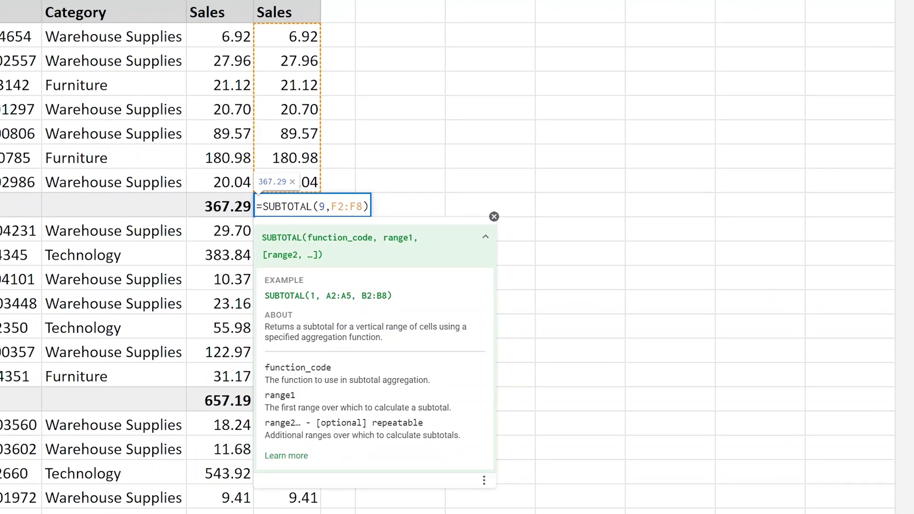
left_click(325, 206)
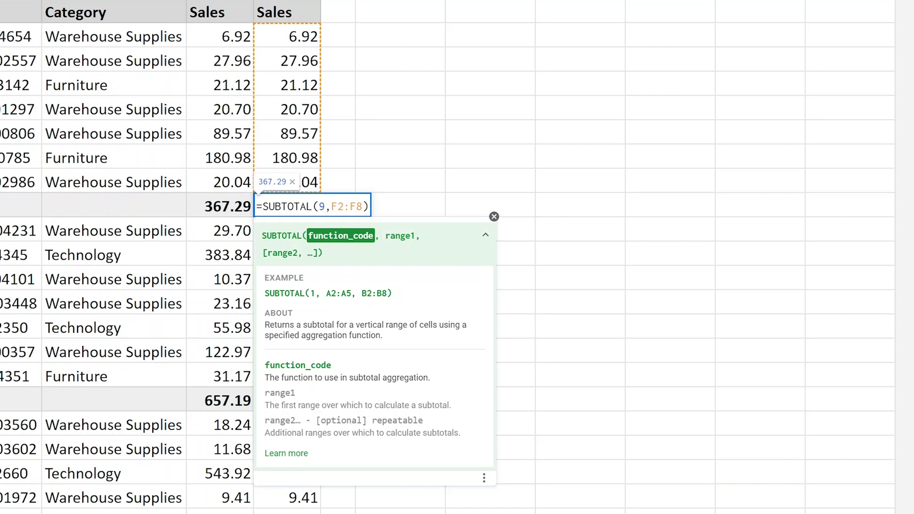
left_click(286, 456)
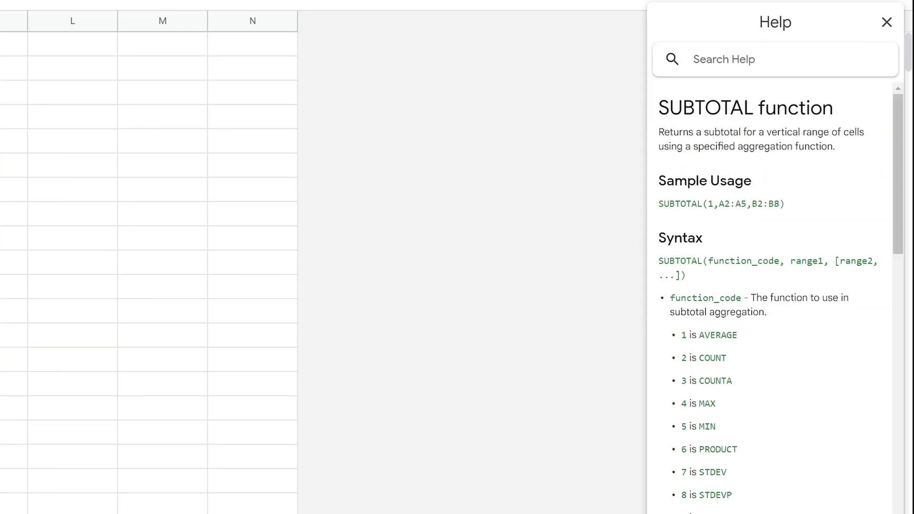
scroll(781, 286, "down", 2)
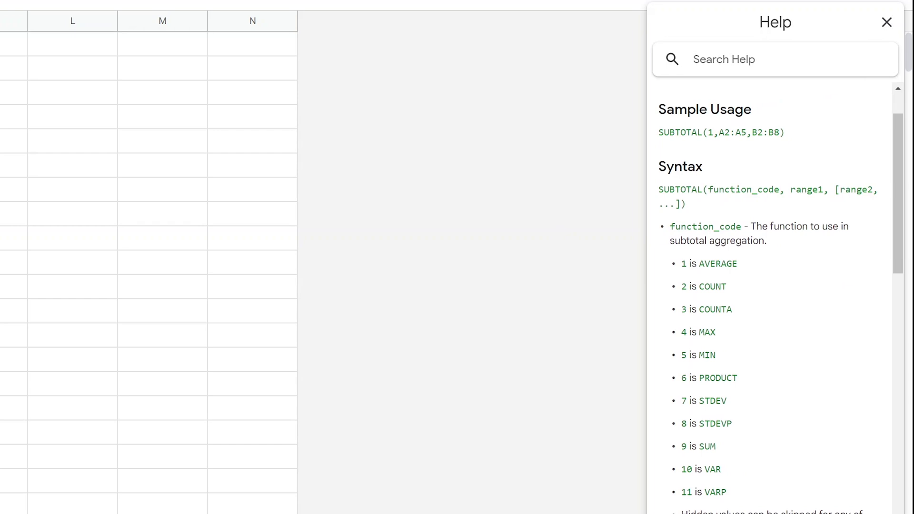
left_click_drag(710, 263, 705, 286)
left_click_drag(710, 423, 699, 423)
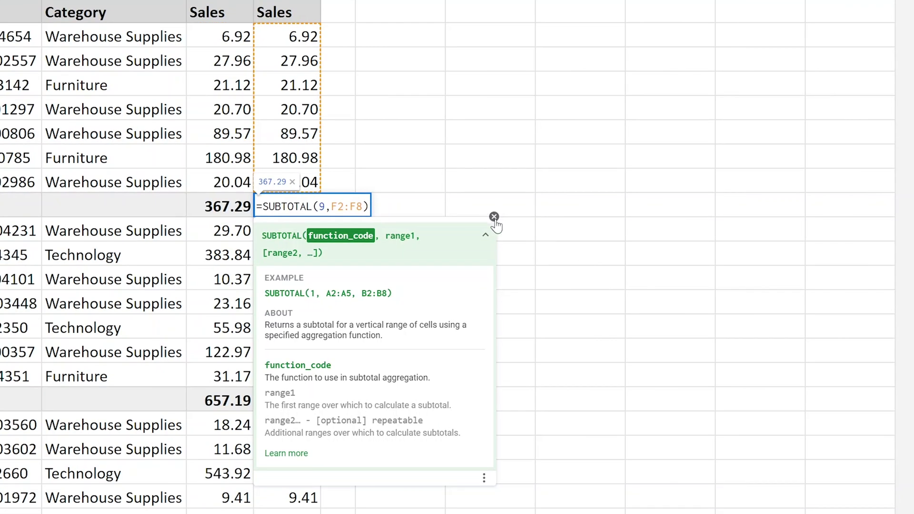
left_click(494, 217)
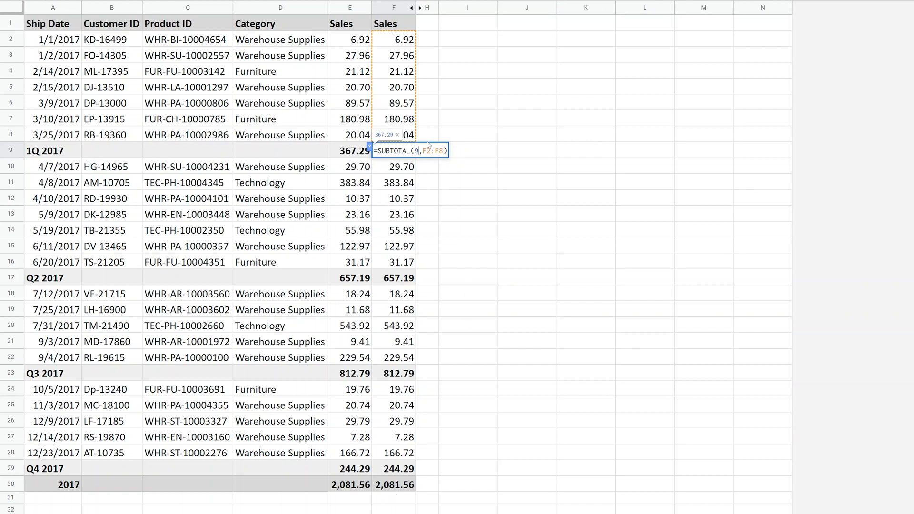
key("Escape")
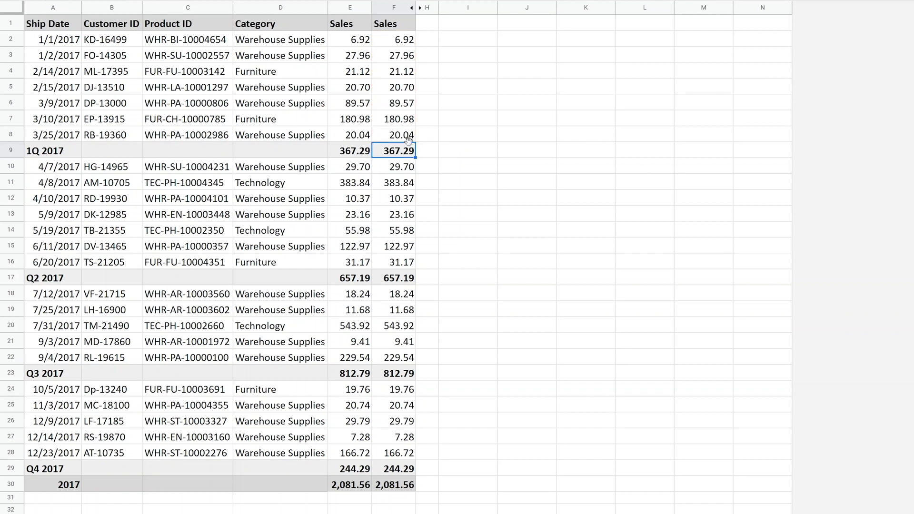
left_click(399, 279)
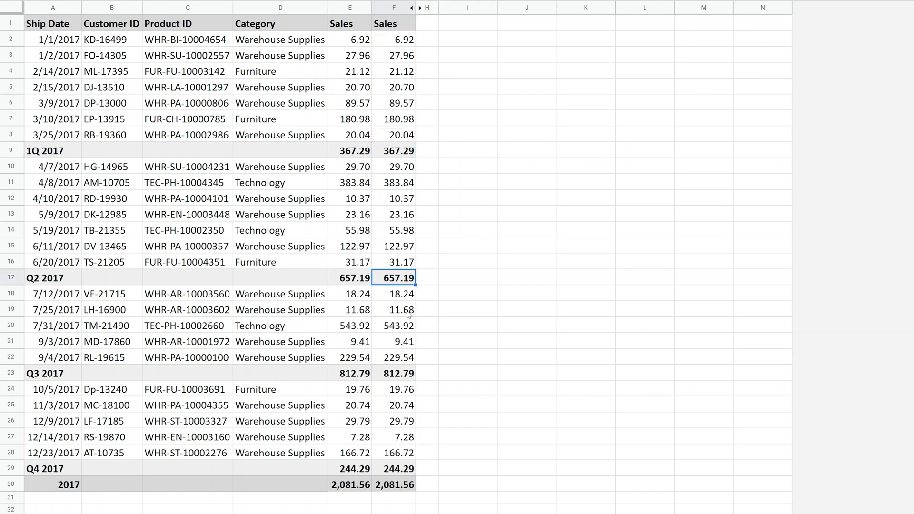
left_click(399, 374)
key("Return")
key("Escape")
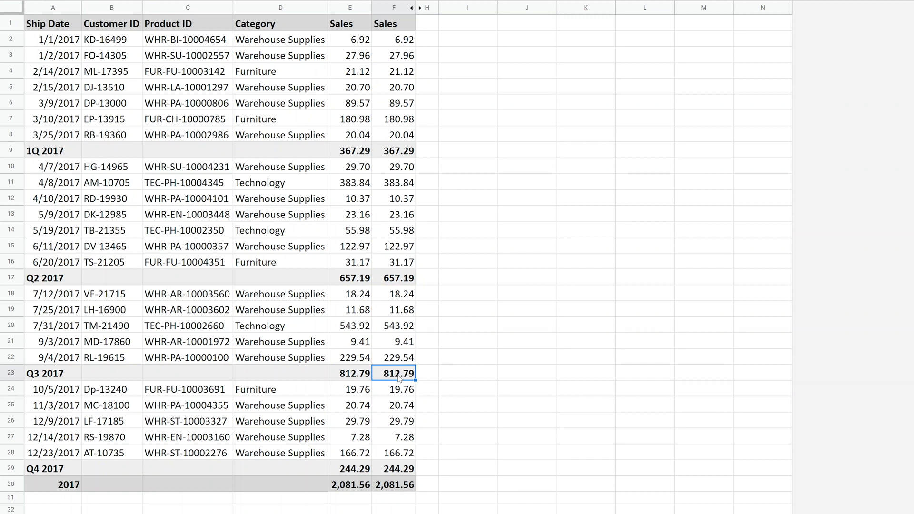
Replace E30's quarter ranges with =SUM(E2:E29), giving 4,163.11
left_click(390, 486)
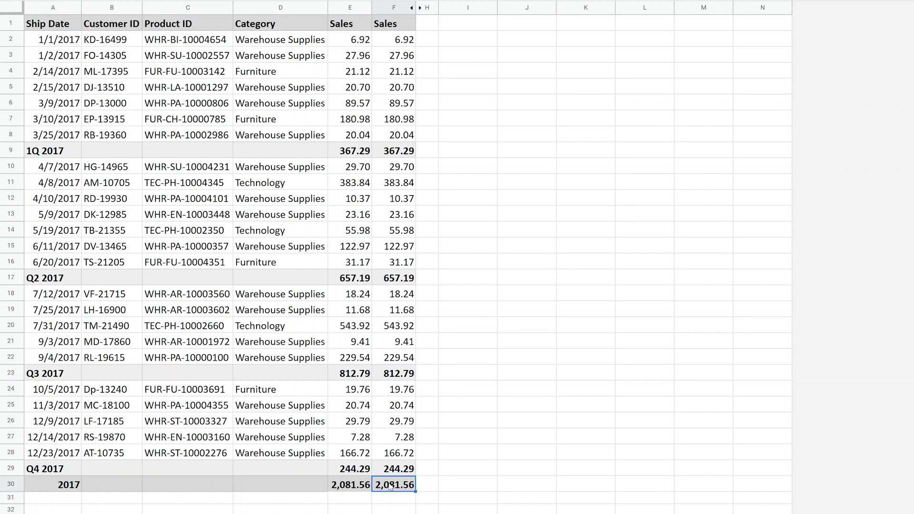
left_click(360, 487)
key("Return")
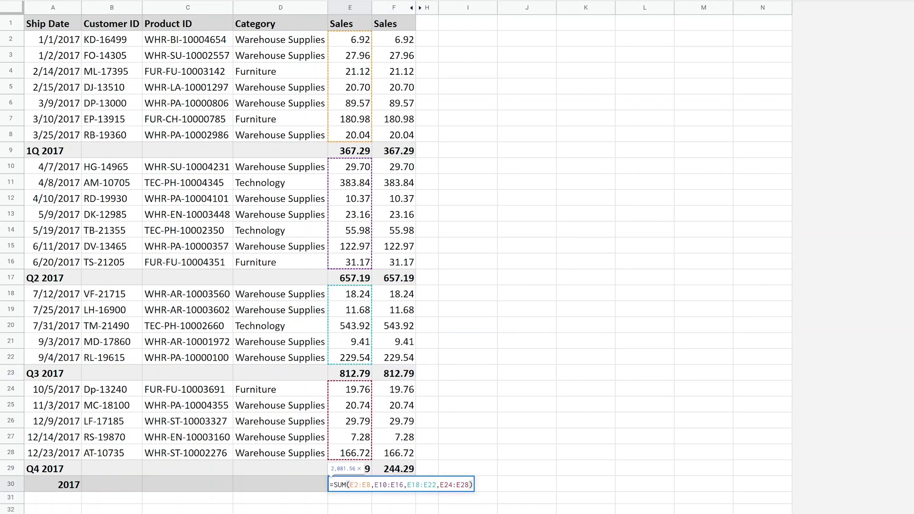
left_click_drag(350, 485, 470, 485)
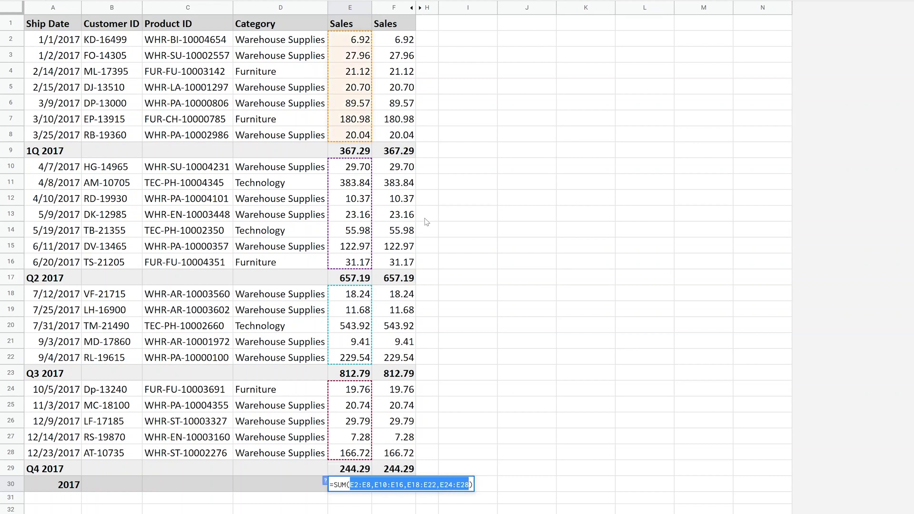
key("BackSpace")
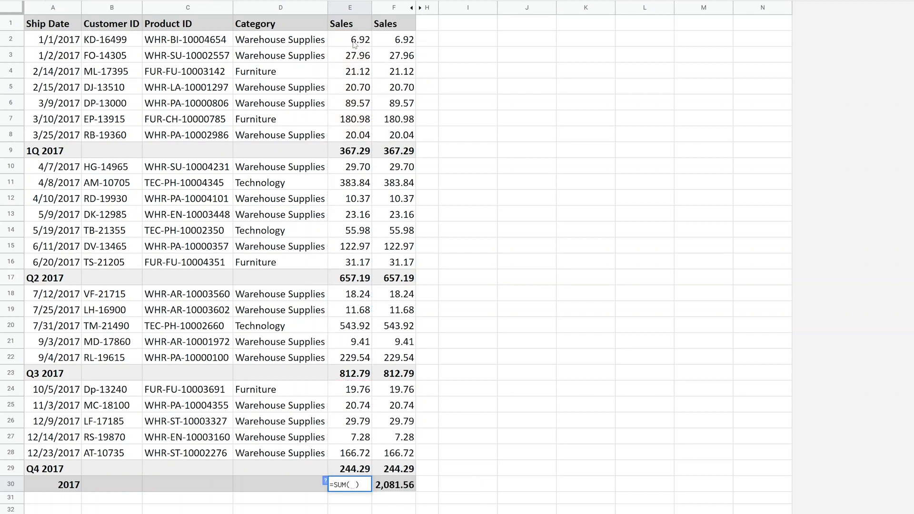
left_click_drag(353, 42, 352, 469)
key("Return")
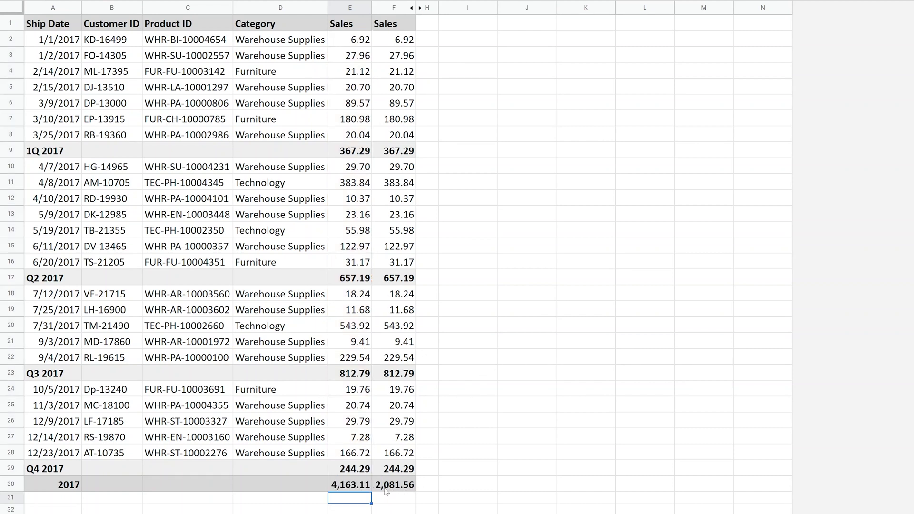
Check E30's new formula and F30's =SUBTOTAL(9,F2:F29) result of 2,081.56
double_click(366, 486)
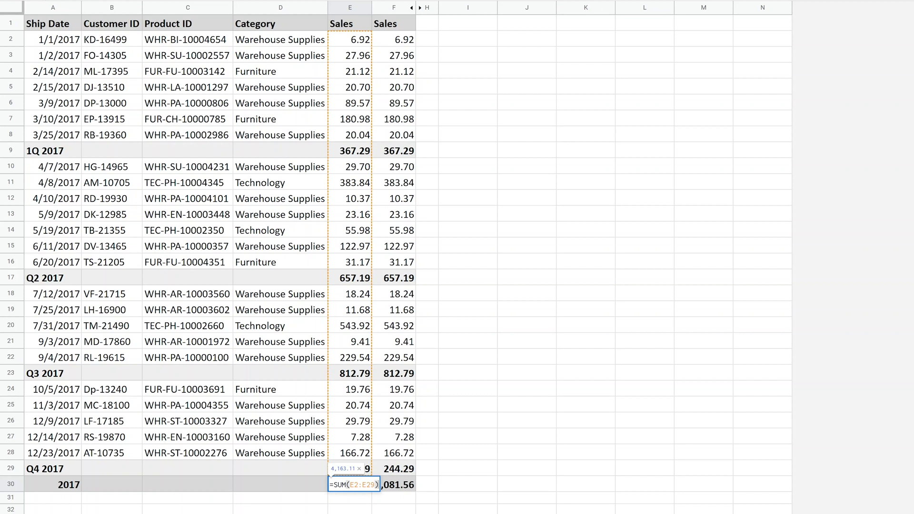
key("Escape")
double_click(381, 488)
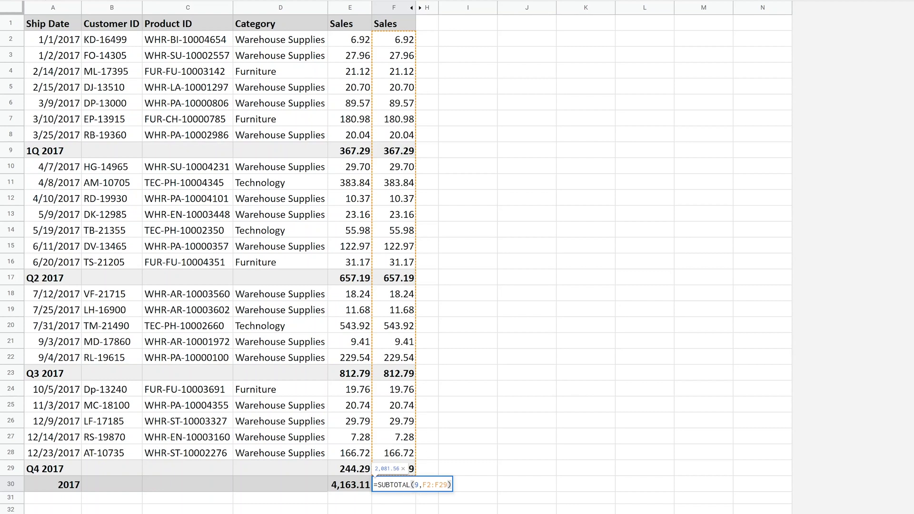
key("Return")
left_click(398, 489)
left_click(69, 25)
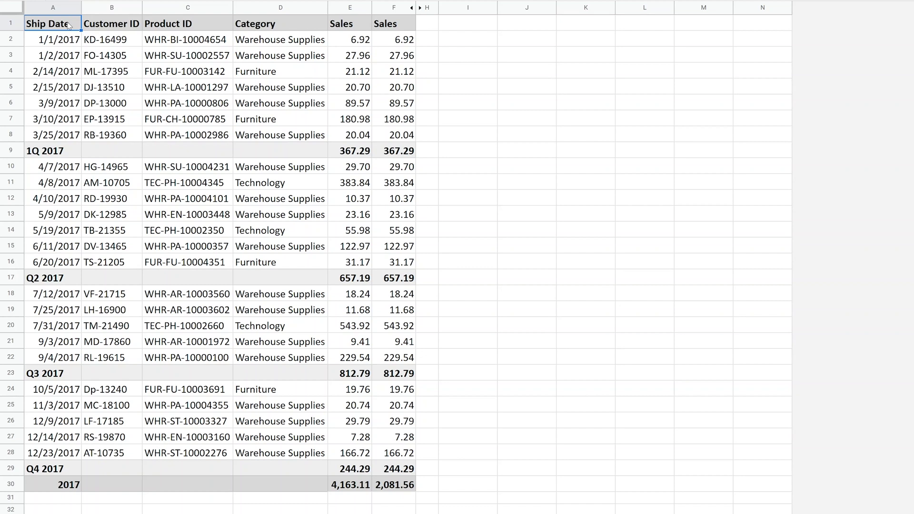
Select the whole sales table and add a filter to its headers
left_click_drag(68, 26, 394, 467)
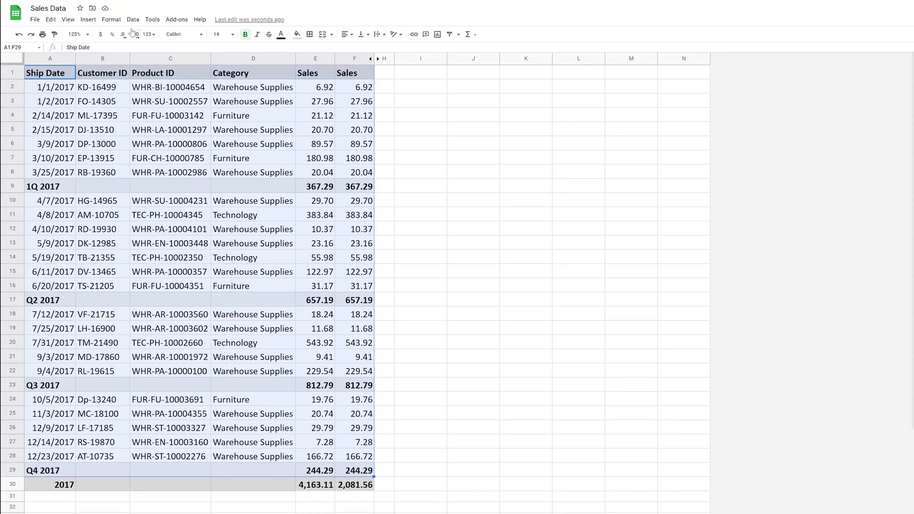
left_click(133, 19)
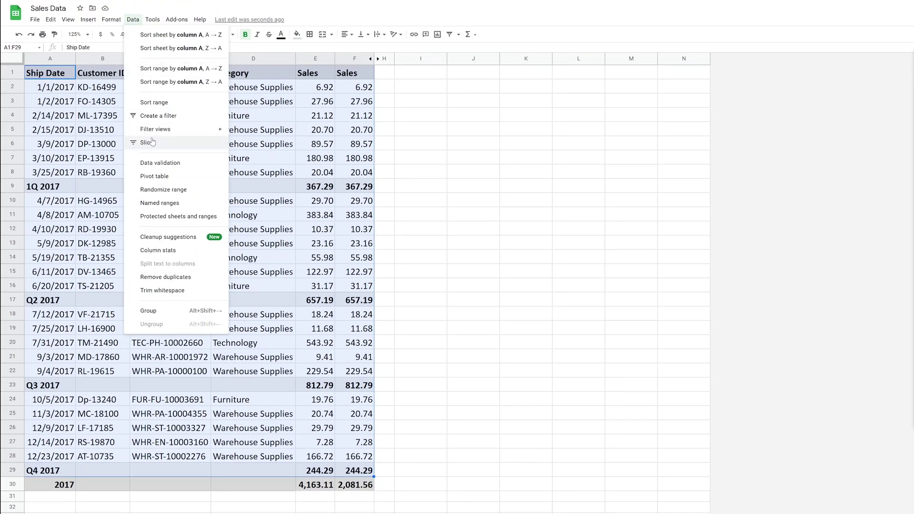
left_click(153, 116)
left_click(241, 101)
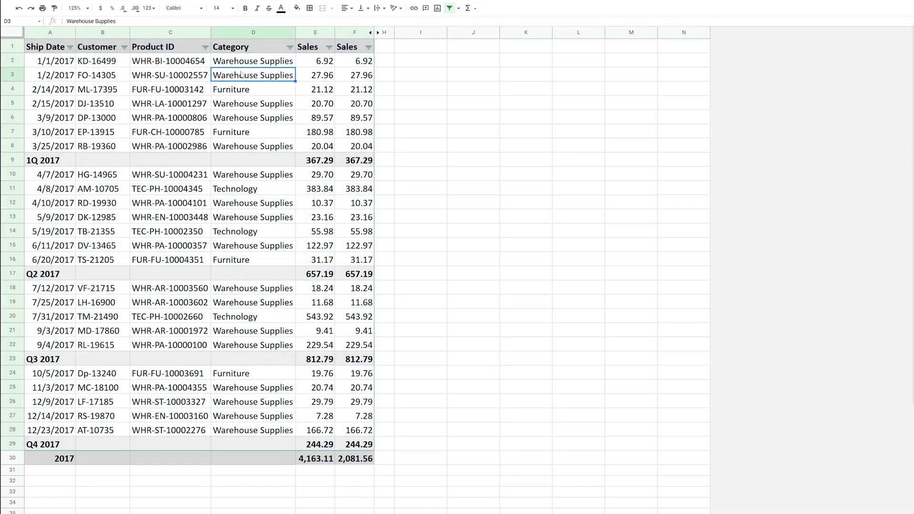
left_click(250, 65)
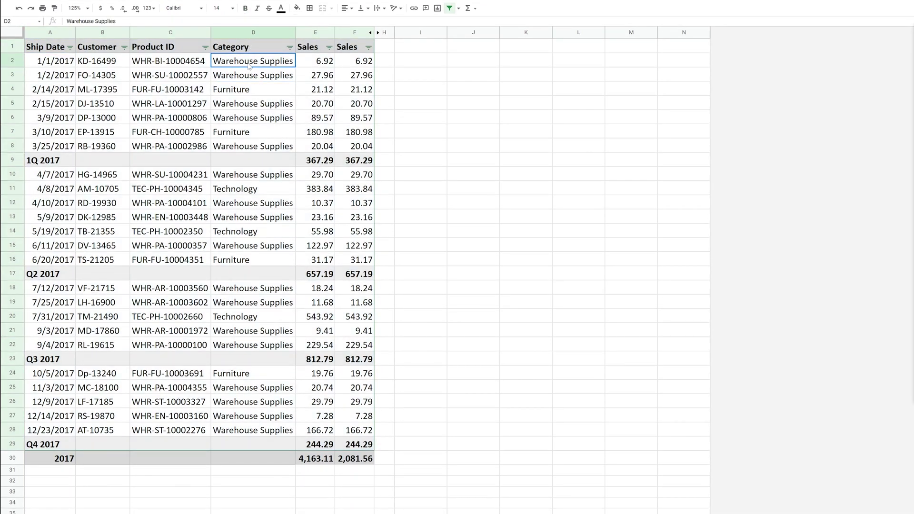
left_click(248, 94)
left_click(249, 129)
Filter Category to Furniture only by unchecking (Blanks), Technology and Warehouse Supplies
left_click(290, 47)
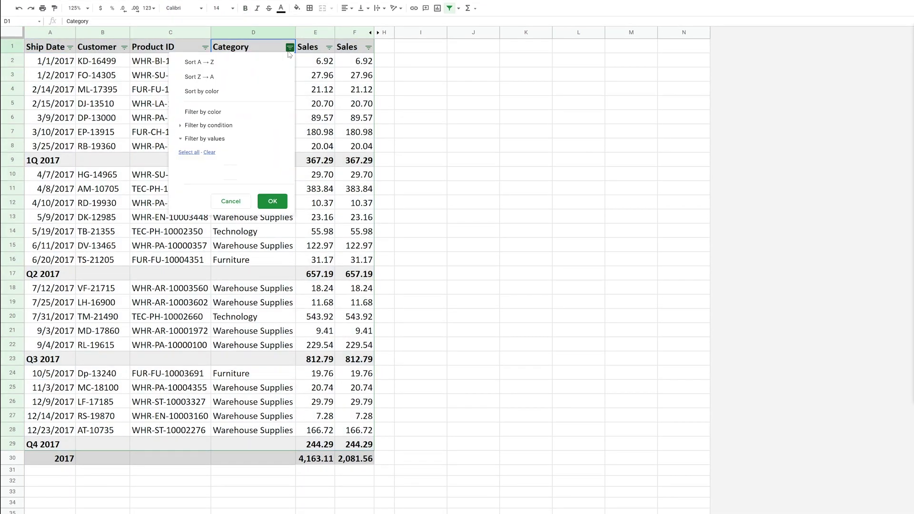
left_click(211, 190)
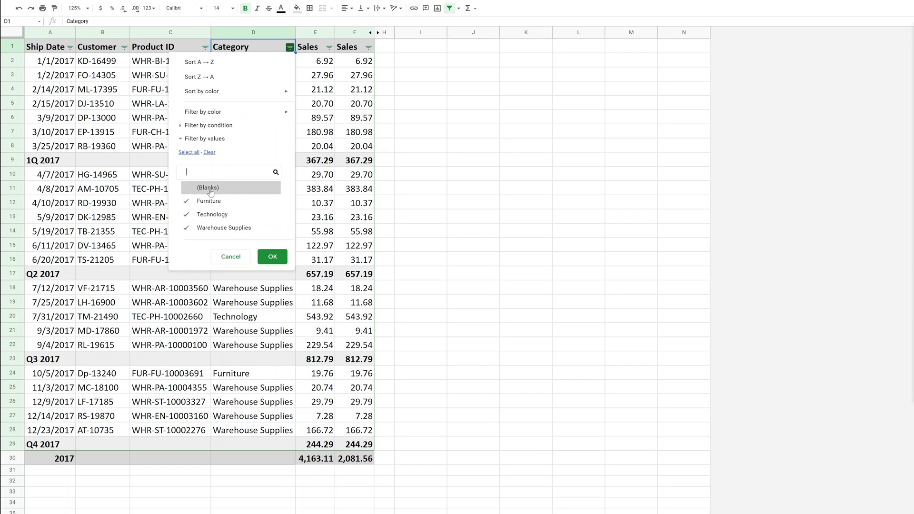
left_click(212, 215)
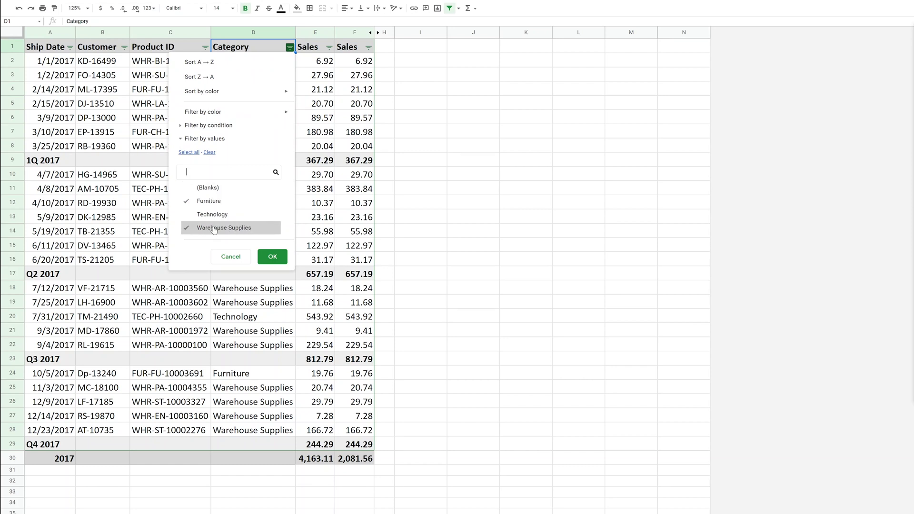
left_click(213, 229)
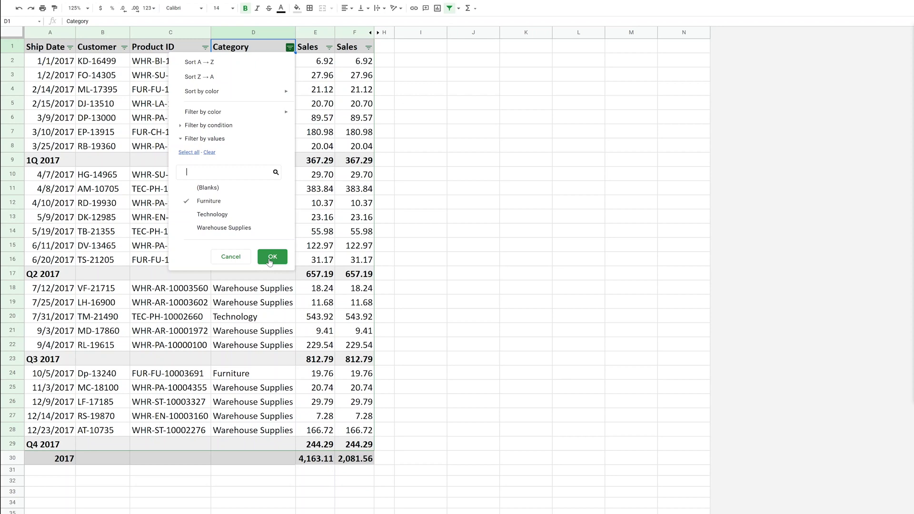
left_click(266, 262)
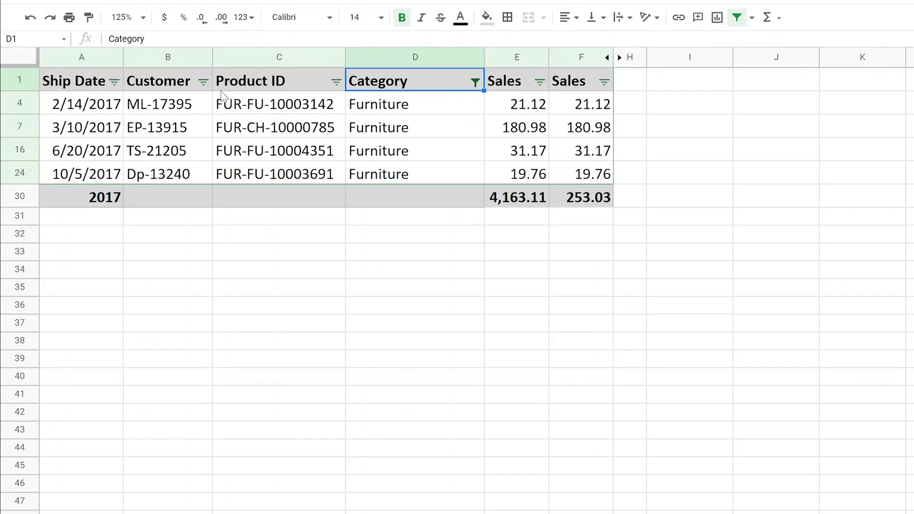
Compare E30's =SUM(E2:E29) with F30's SUBTOTAL of the four visible Furniture sales, 253.03
left_click_drag(79, 69, 296, 107)
left_click_drag(428, 159, 586, 177)
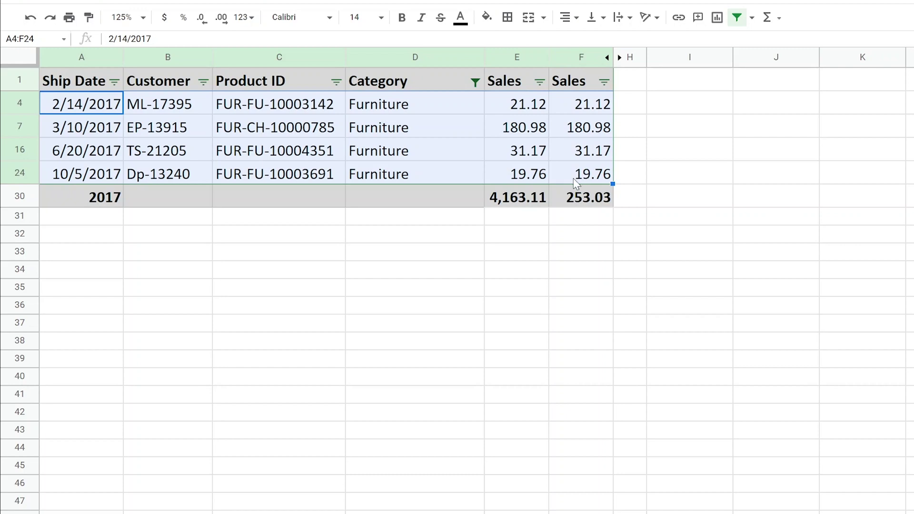
left_click(540, 204)
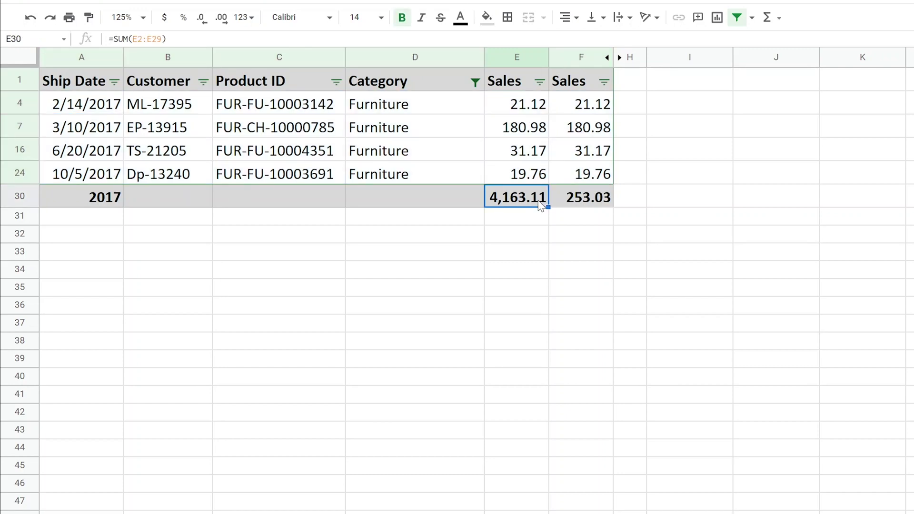
double_click(531, 206)
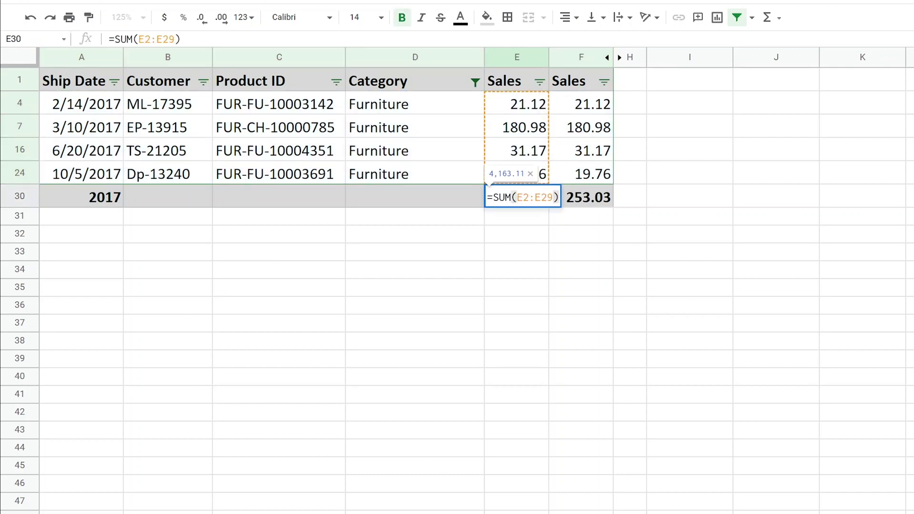
left_click_drag(517, 198, 553, 197)
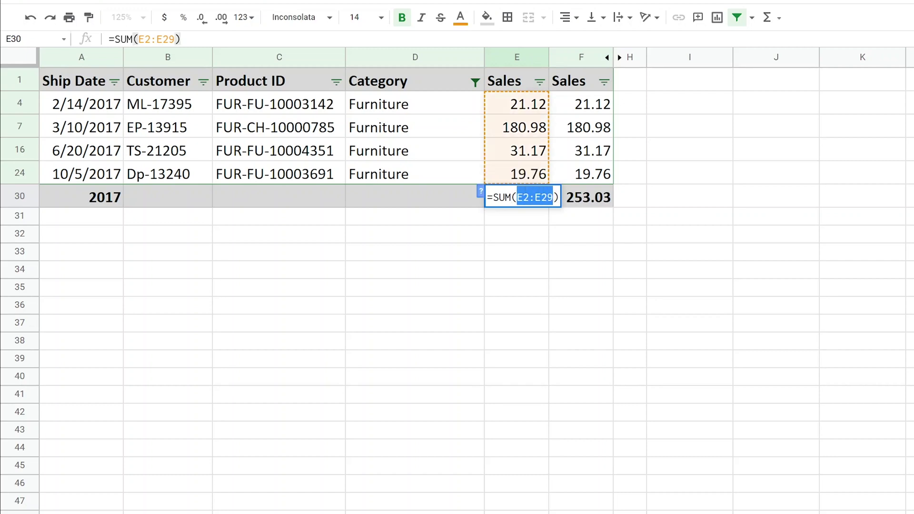
key("Escape")
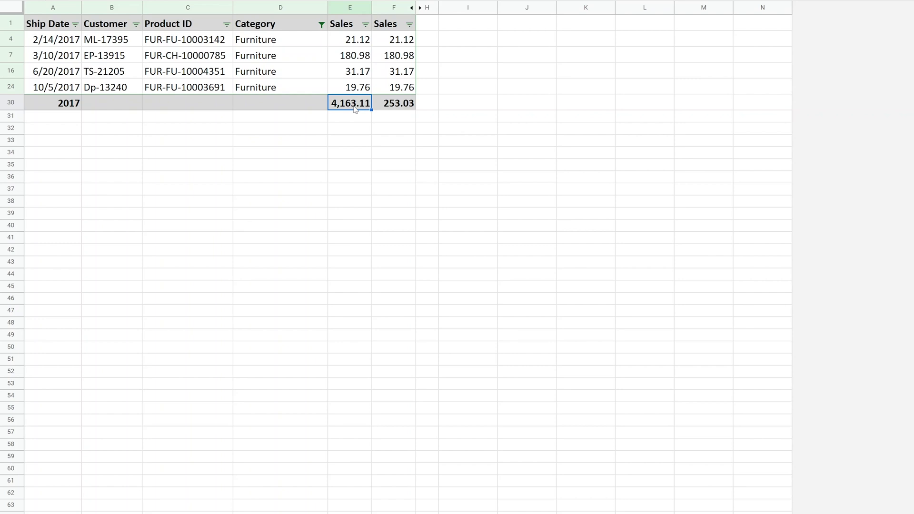
left_click(385, 110)
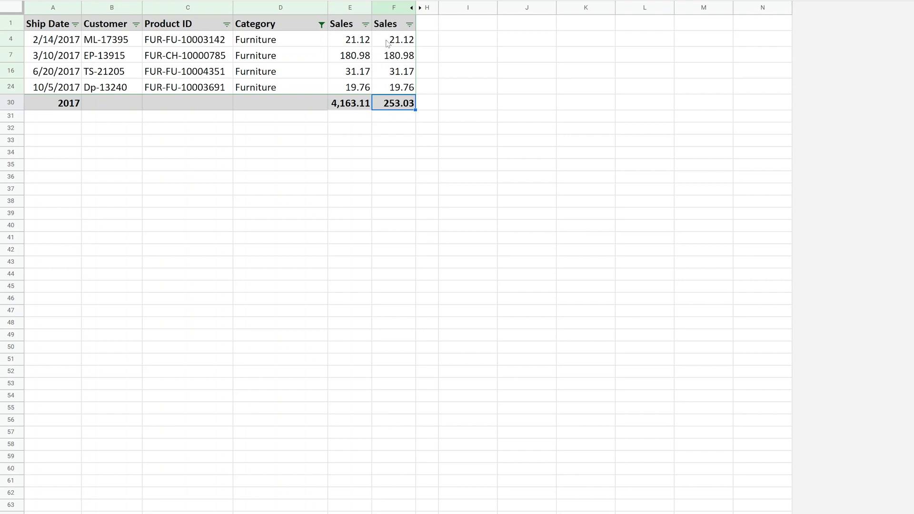
left_click_drag(387, 43, 391, 94)
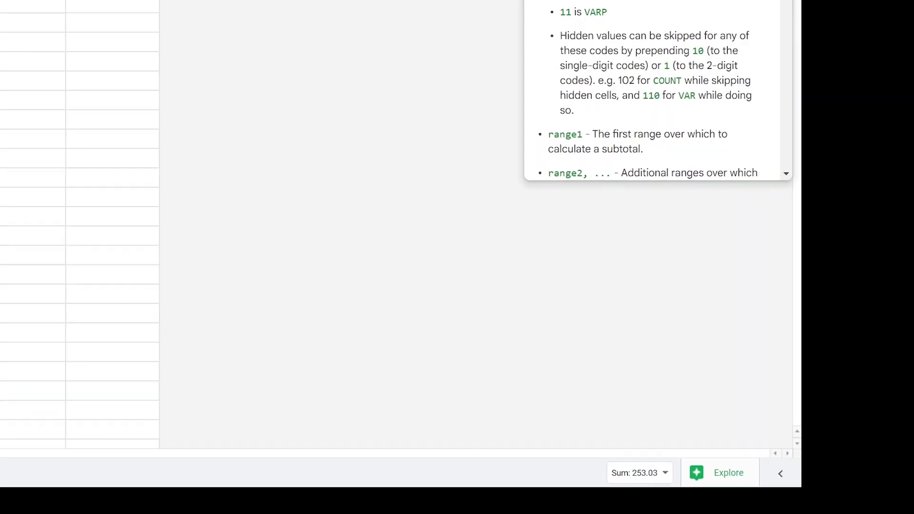
left_click(461, 159)
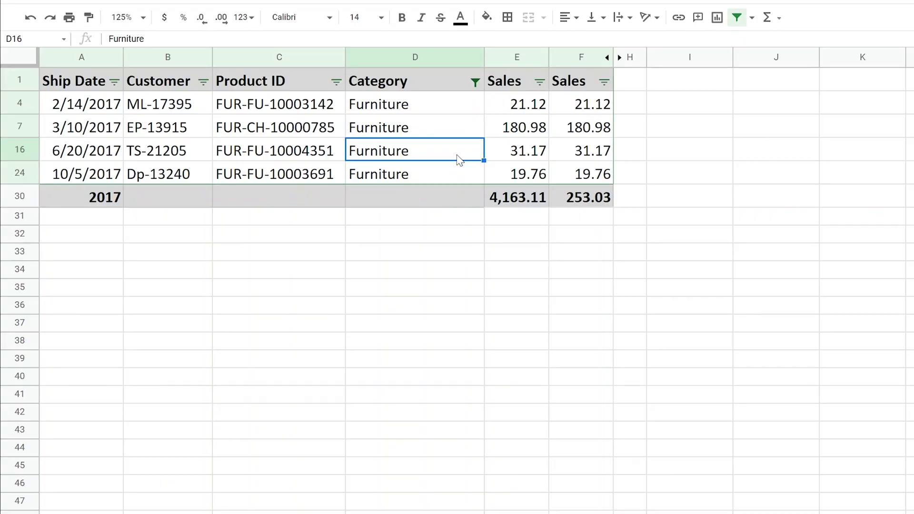
Hide row 16 and confirm F30's SUBTOTAL(9) total still reads 253.03
right_click(27, 143)
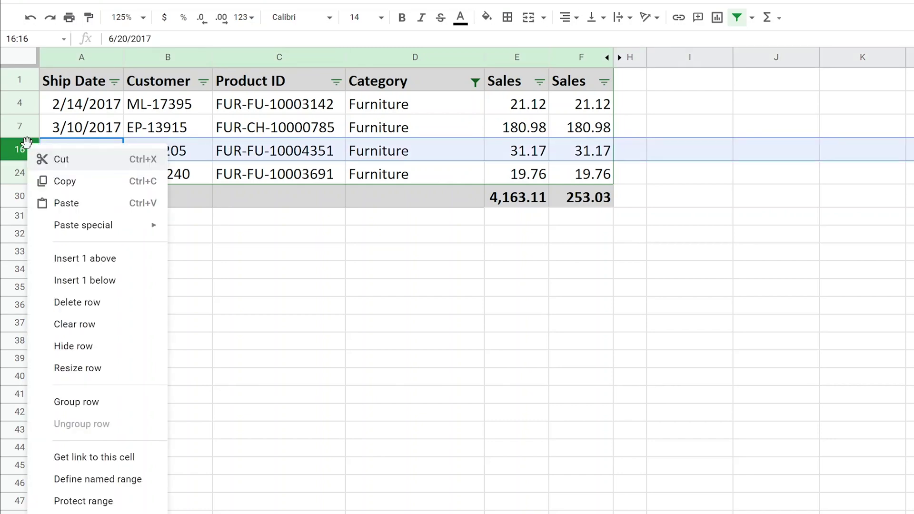
left_click(87, 346)
left_click(586, 176)
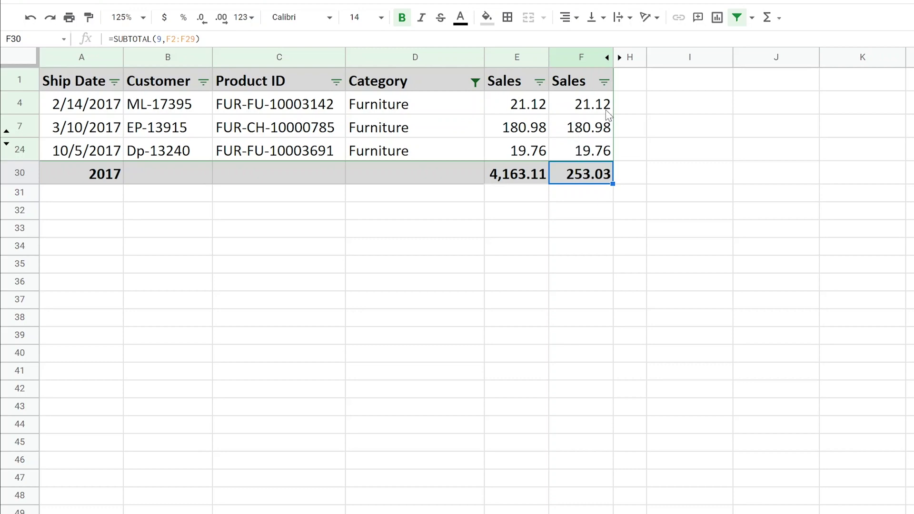
Unhide column G and compare the three 2017 totals in E30, F30 and G30
left_click(621, 60)
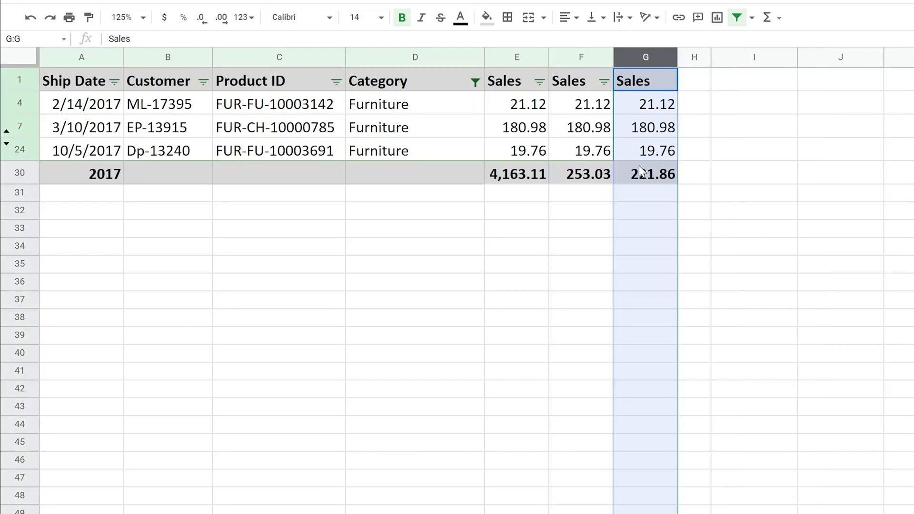
left_click_drag(639, 177, 508, 173)
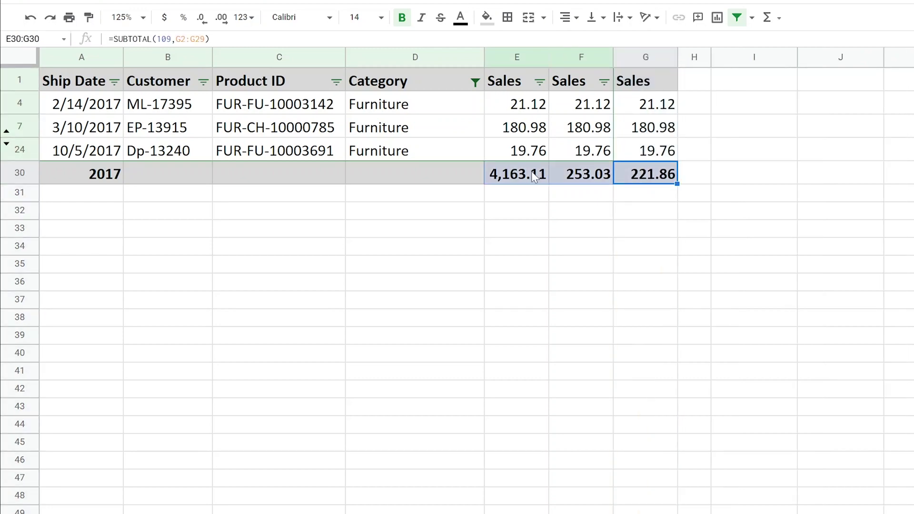
left_click(566, 179)
left_click(633, 180)
Review the help for G30's =SUBTOTAL(109,G2:G29), noting codes such as 102 and 11
key("Return")
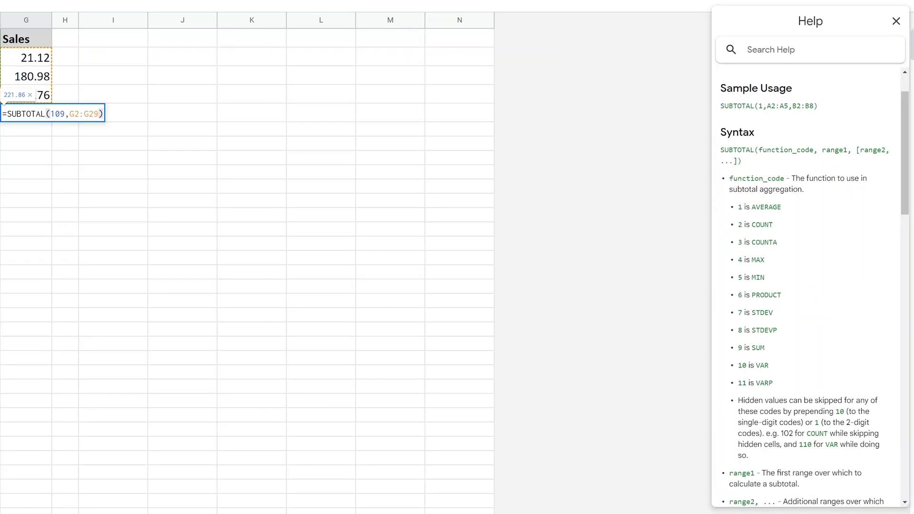
left_click_drag(743, 277, 769, 295)
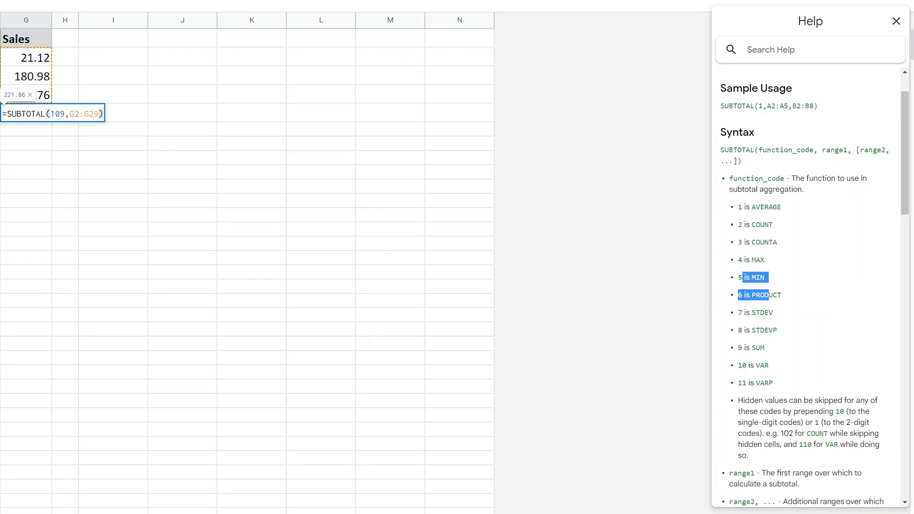
left_click_drag(795, 434, 781, 434)
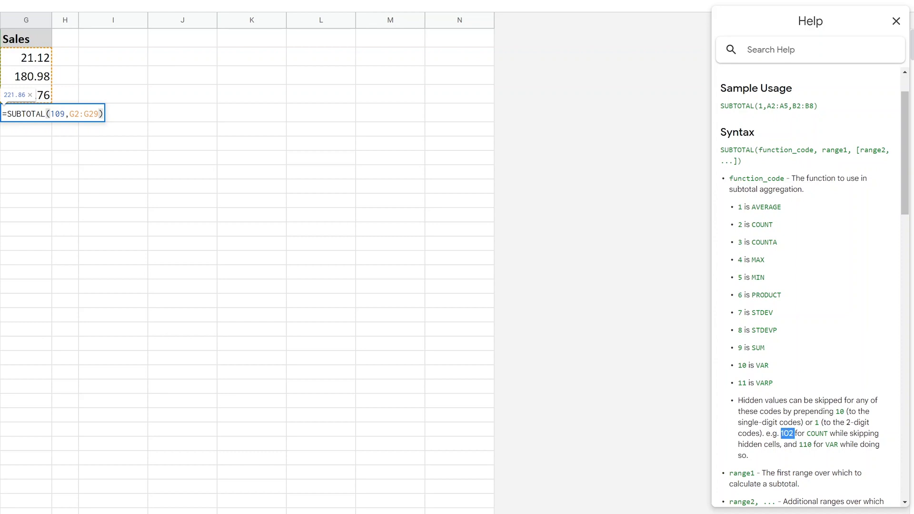
left_click_drag(747, 383, 742, 383)
key("Return")
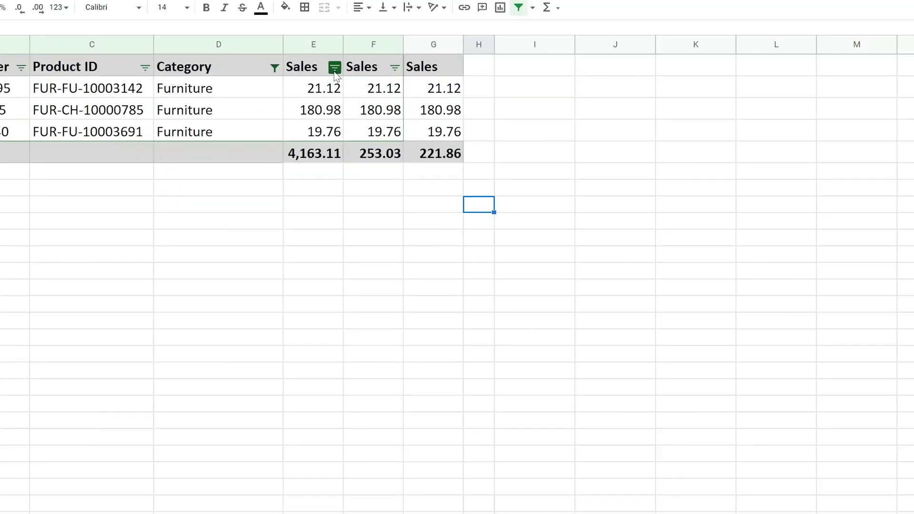
Reset the Category filter to show every category
left_click(475, 83)
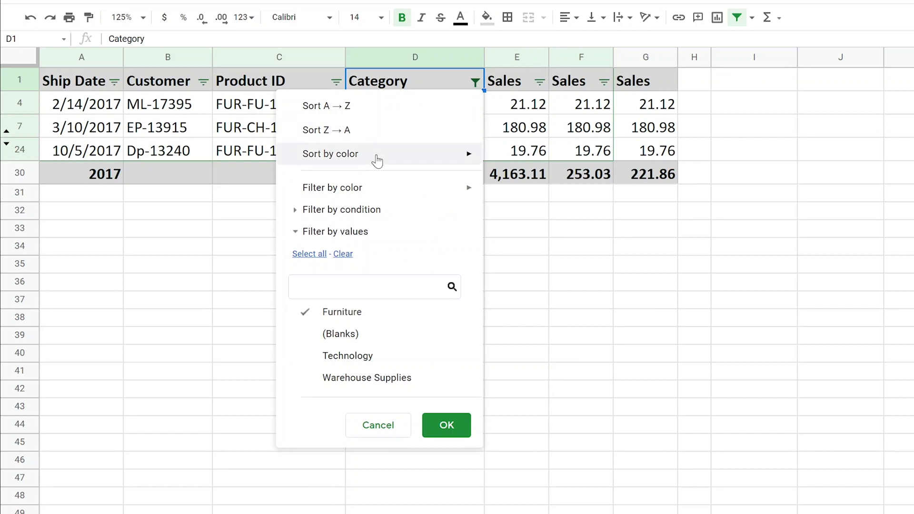
mouse_move(363, 187)
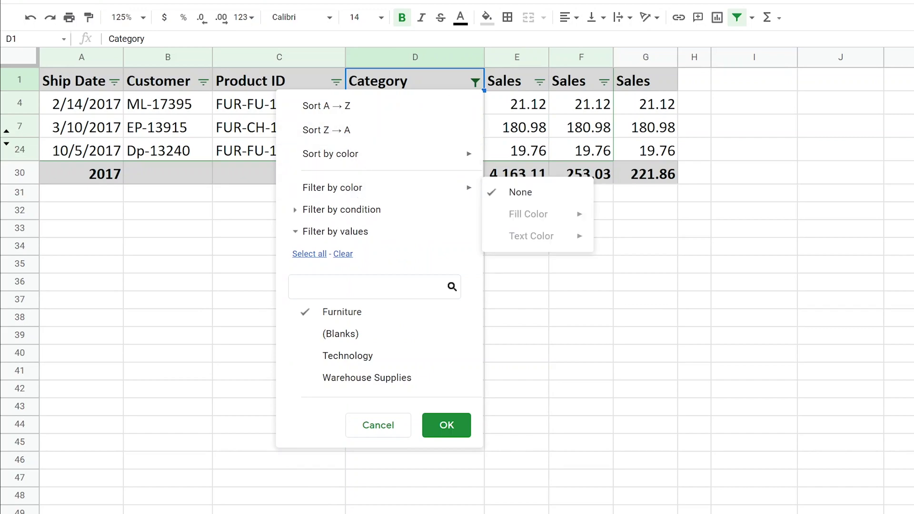
left_click(324, 254)
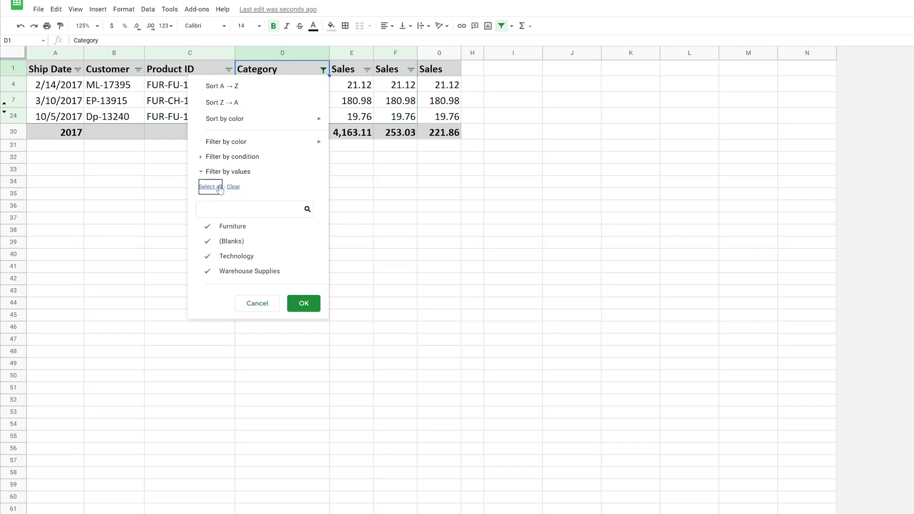
left_click(447, 425)
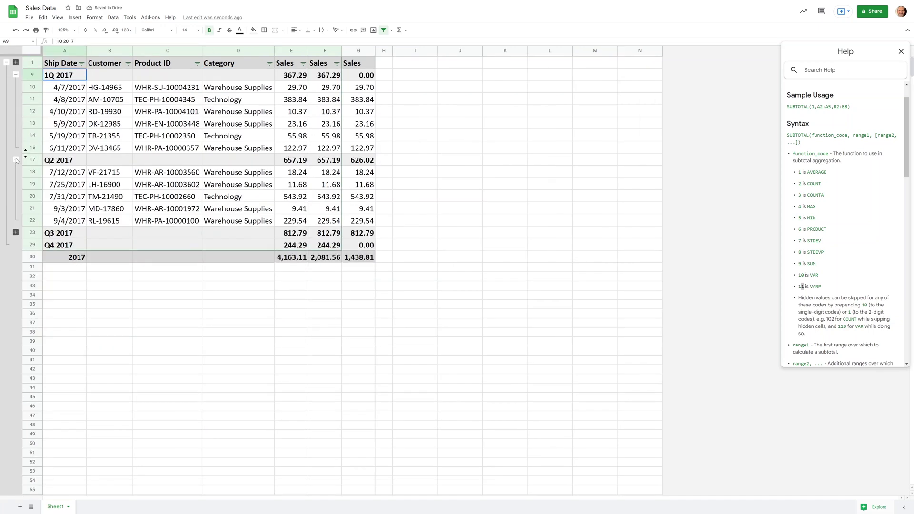
Collapse the July–September rows so G30's SUBTOTAL(109) reads 870.30 versus F30's 2,081.56
left_click(15, 160)
left_click(16, 160)
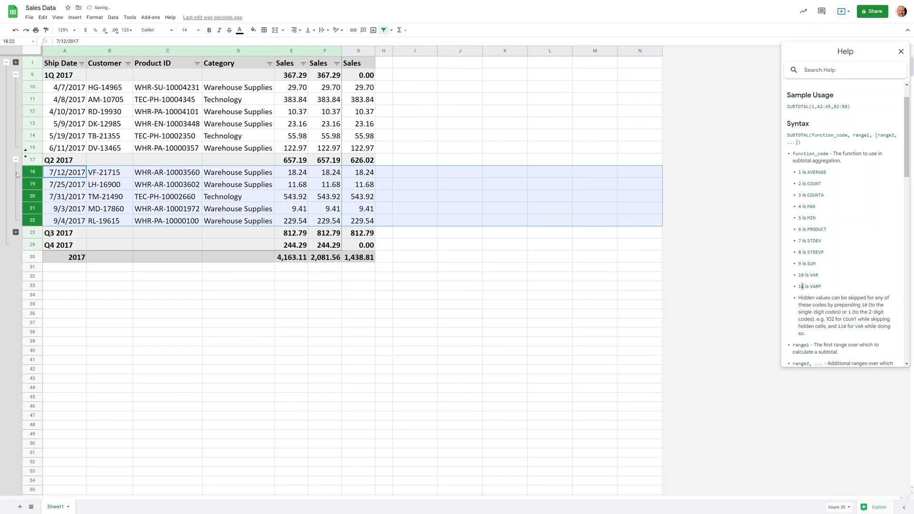
left_click(16, 233)
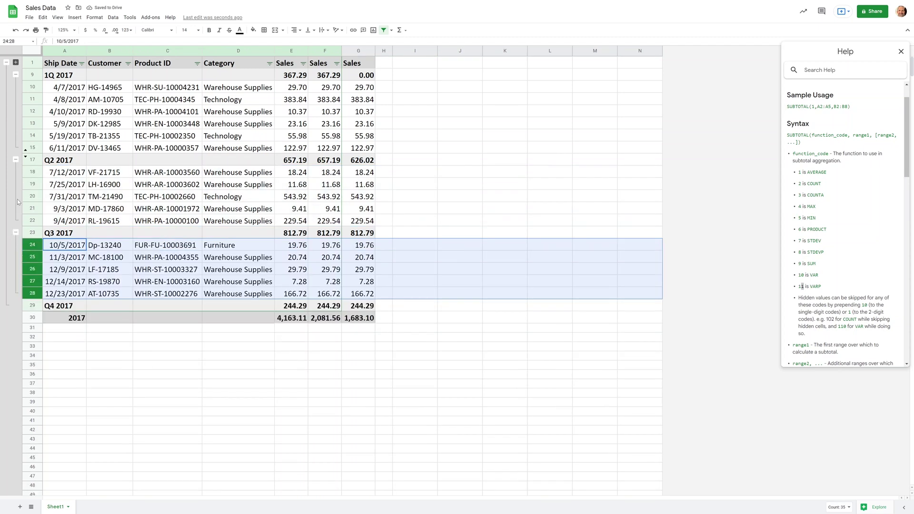
left_click(15, 160)
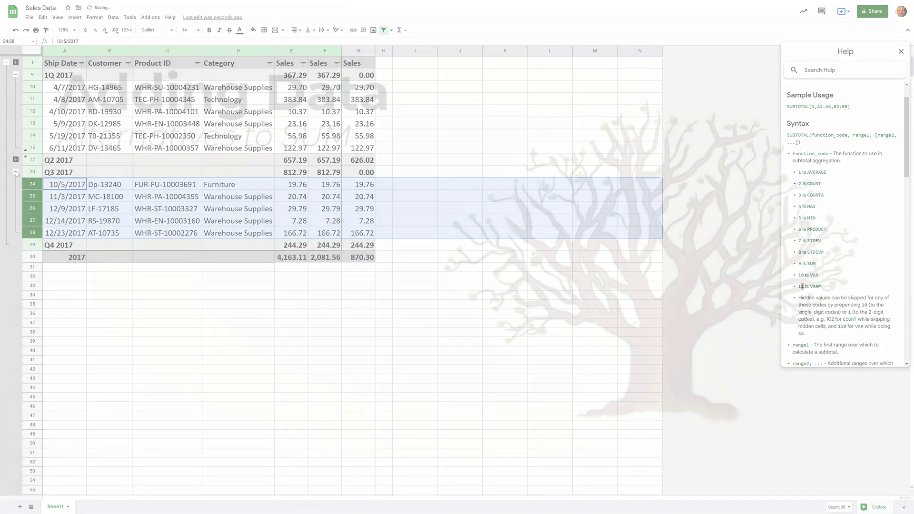